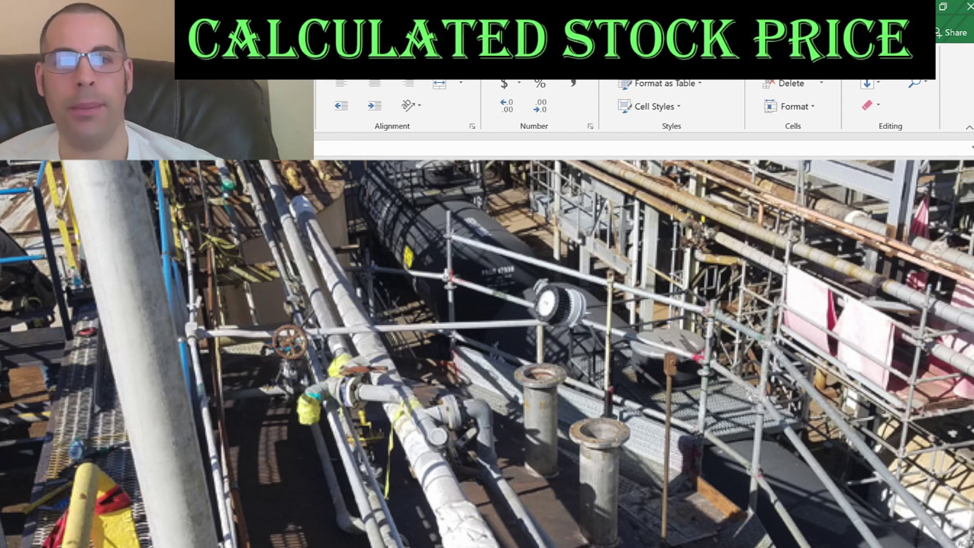
- Enter Chemtrade's 483.4 market cap from Yahoo Finance into the model's market cap cell
key(Down)
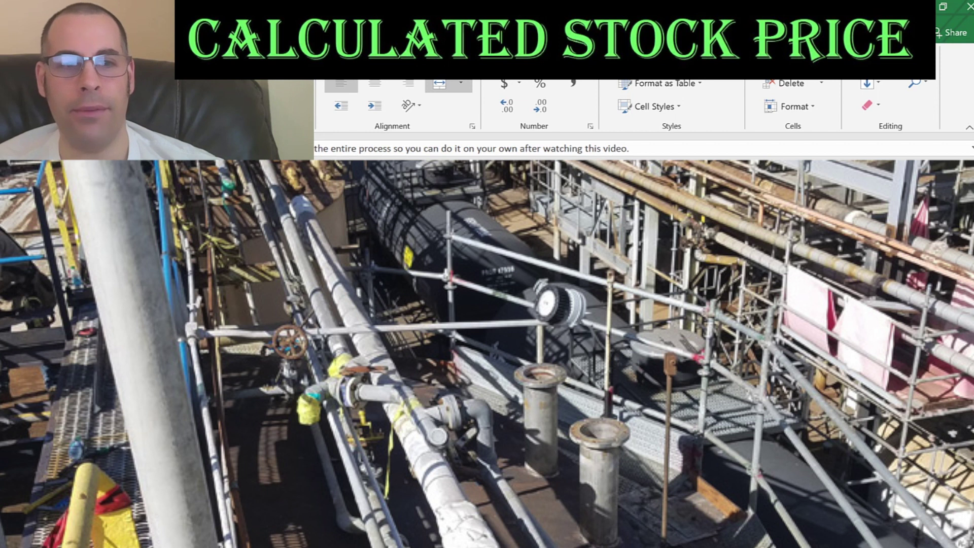
key(Down)
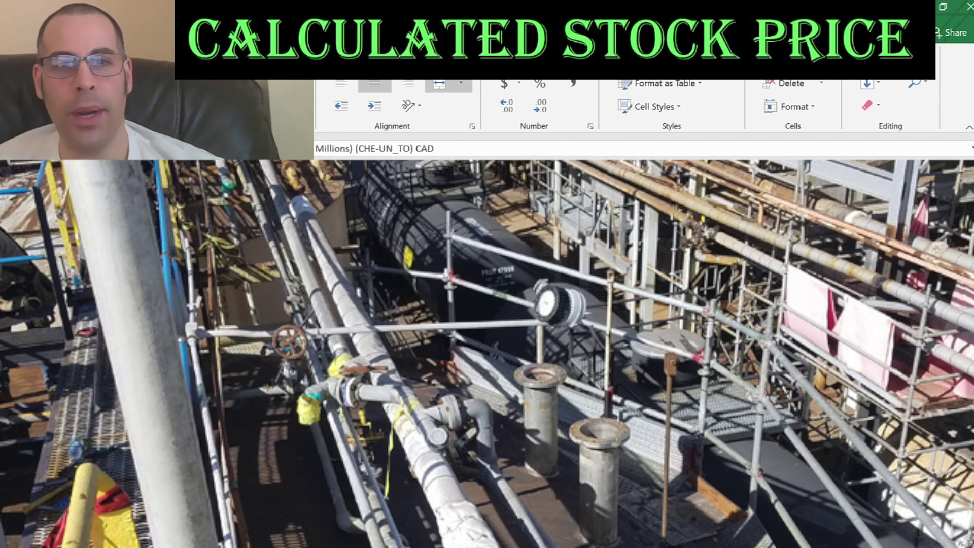
key(Down)
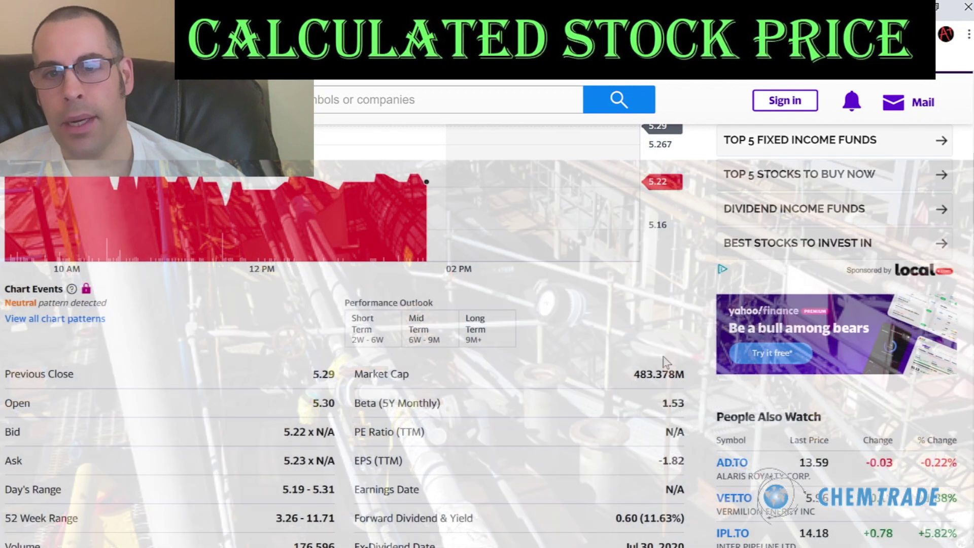
double_click(648, 370)
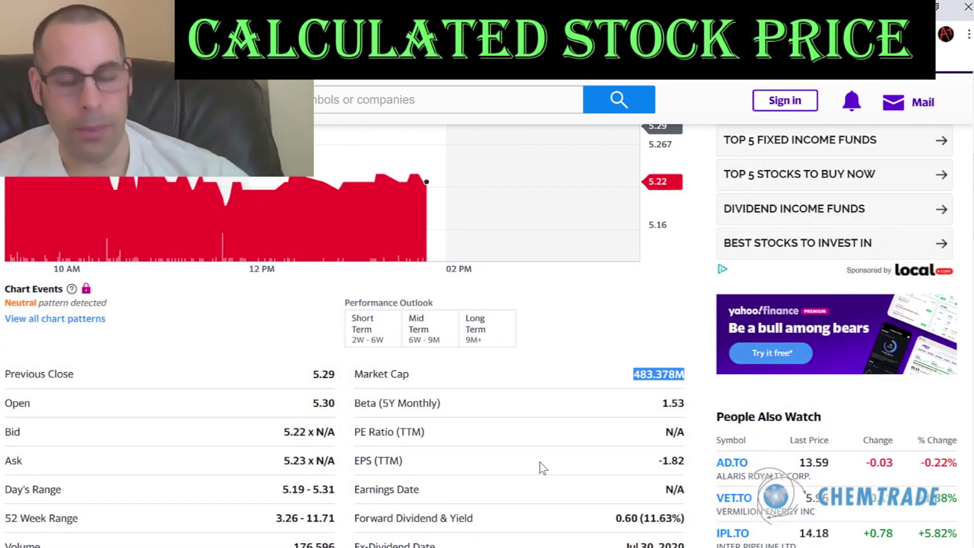
key(alt+Tab)
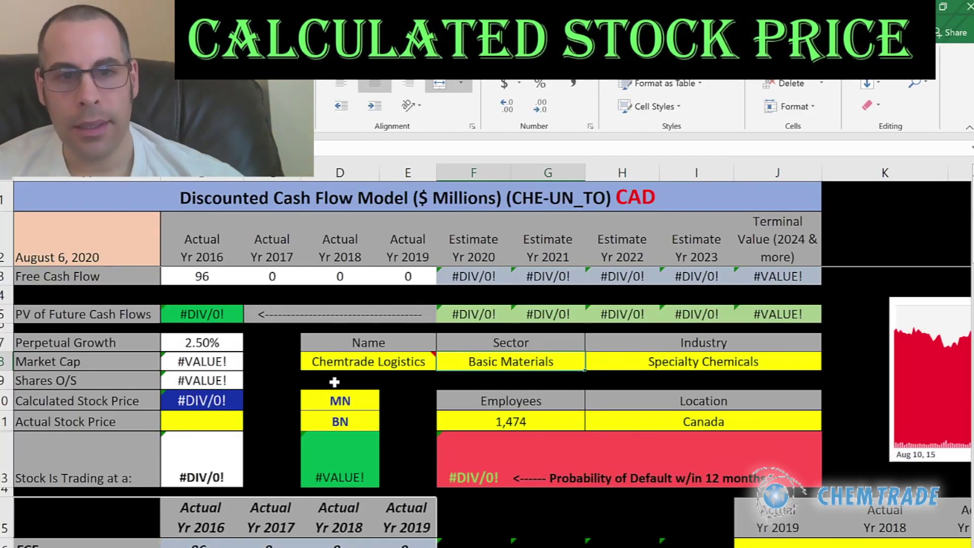
click(329, 396)
text(48)
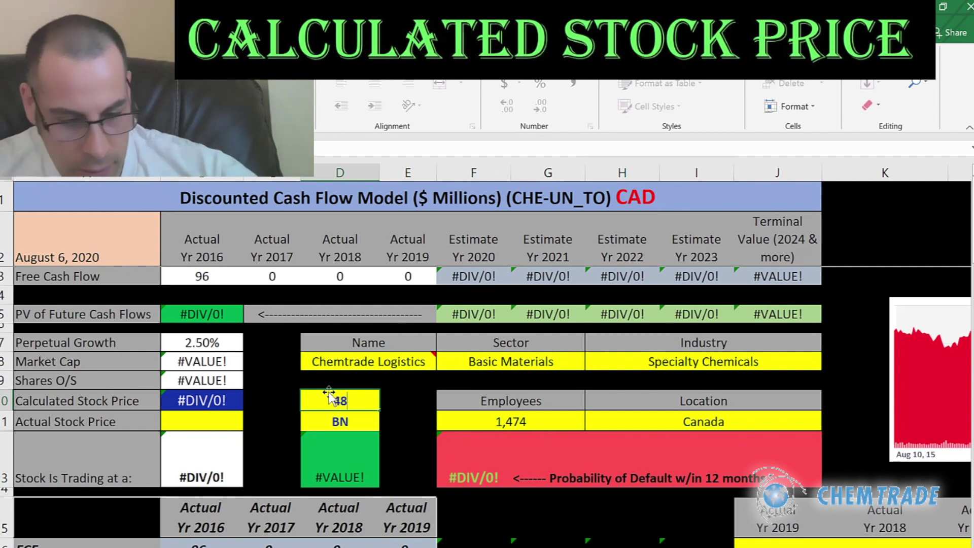
text(3.4)
key(Return)
- Paste the 5.22 share price from Yahoo Finance into Actual Stock Price
key(alt+Tab)
scroll(329, 396, up, 2)
scroll(328, 393, up, 3)
double_click(47, 252)
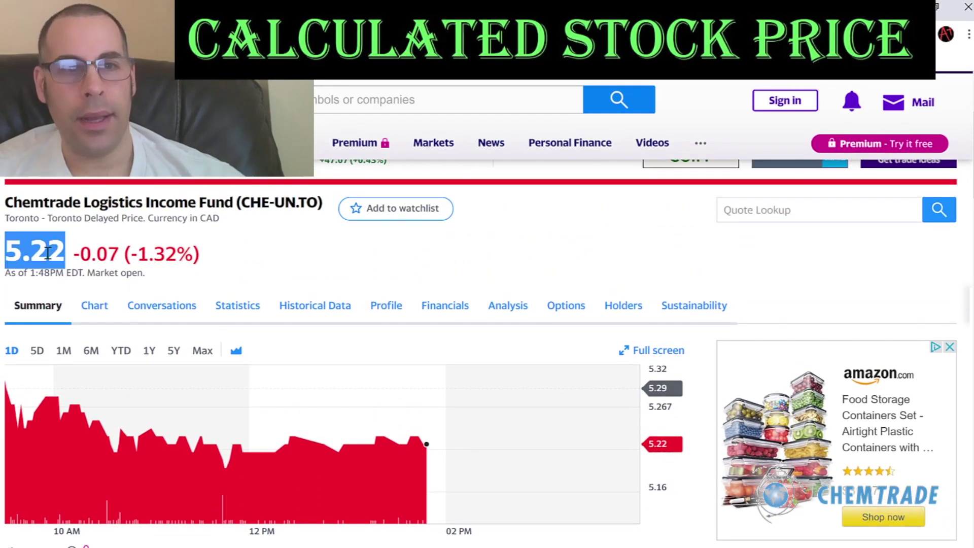
key(ctrl+c)
key(alt+Tab)
key(ctrl+v)
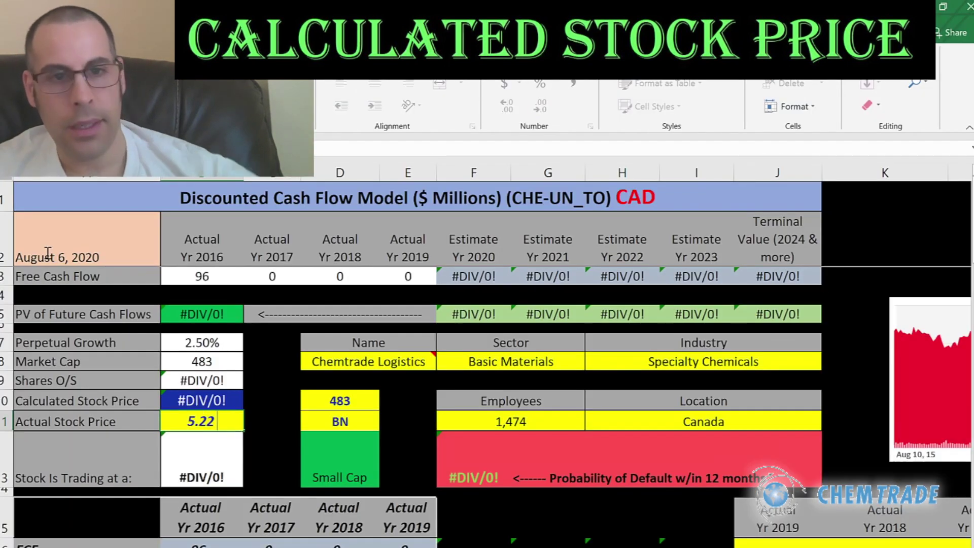
- Check the 11.63% dividend yield on the Yahoo Finance quote page
key(alt+Tab)
scroll(303, 237, down, 6)
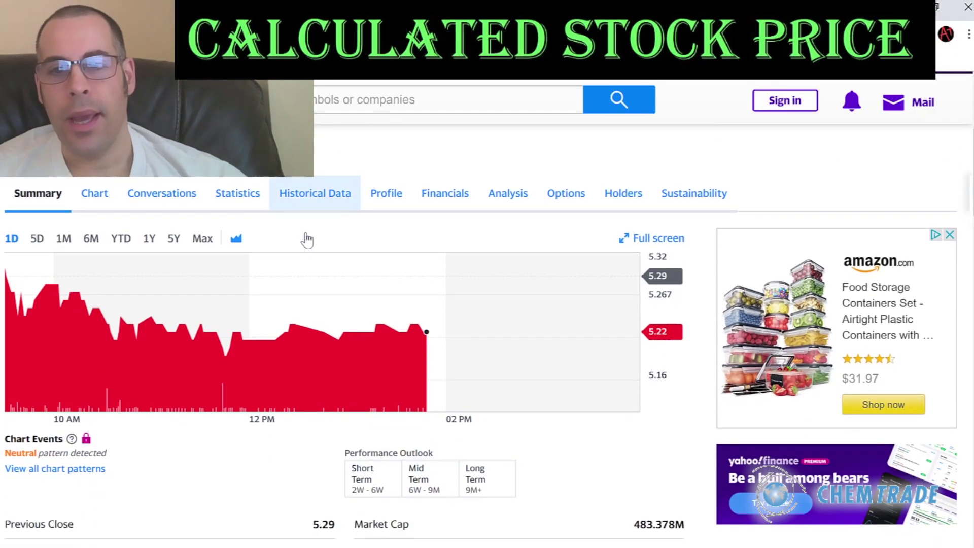
scroll(609, 355, down, 1)
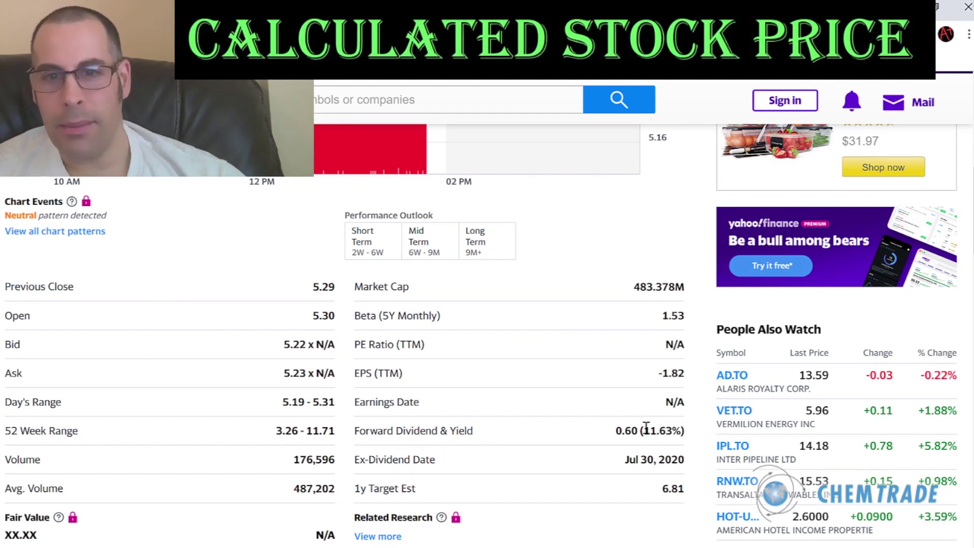
drag(661, 428, 682, 430)
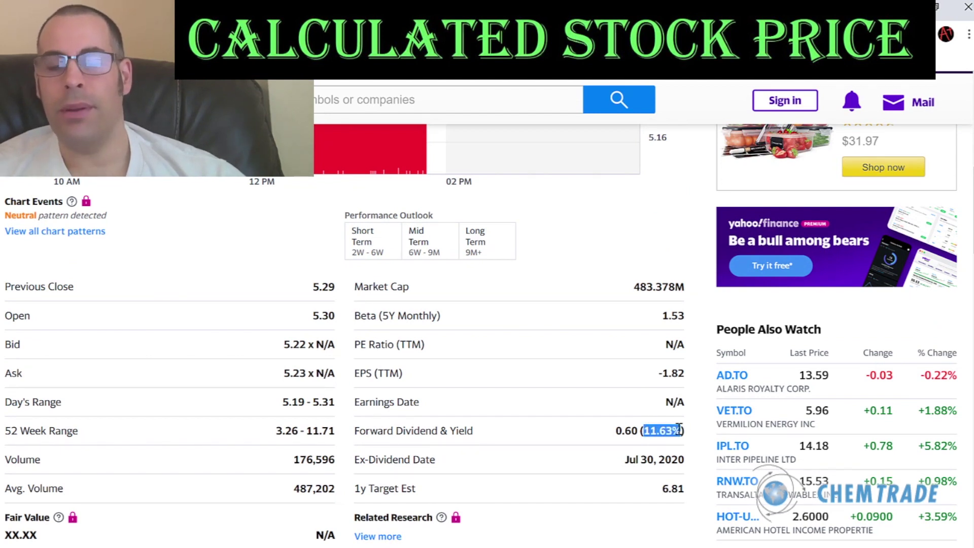
scroll(158, 379, up, 7)
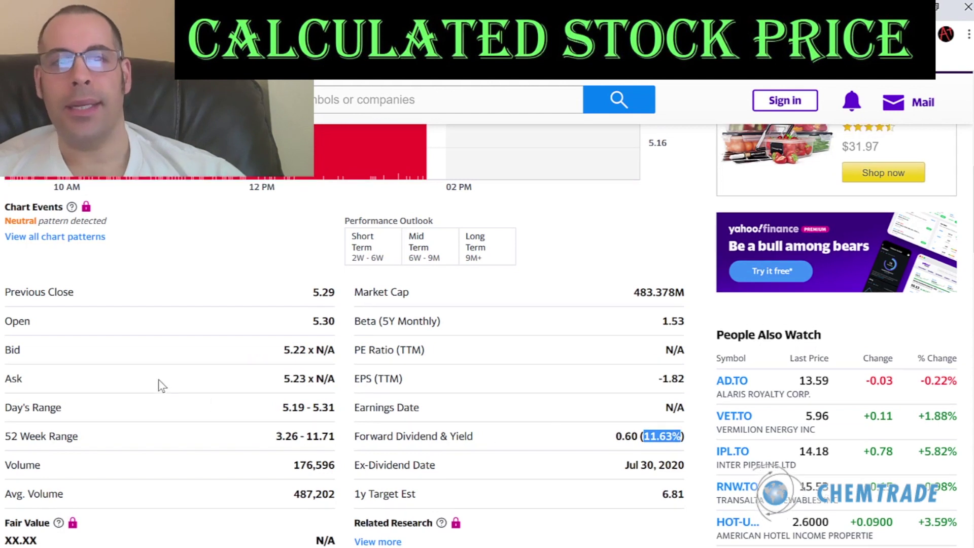
scroll(583, 415, down, 7)
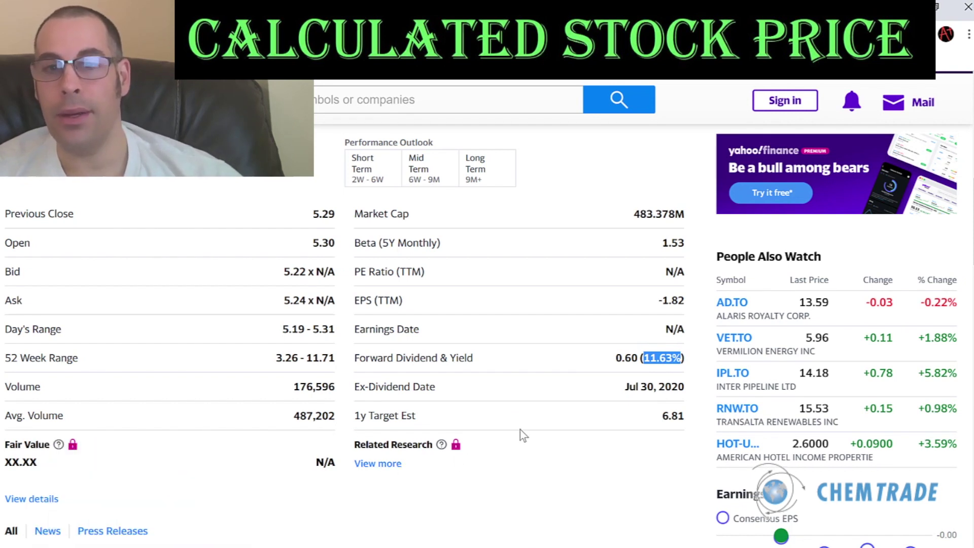
scroll(523, 429, up, 1)
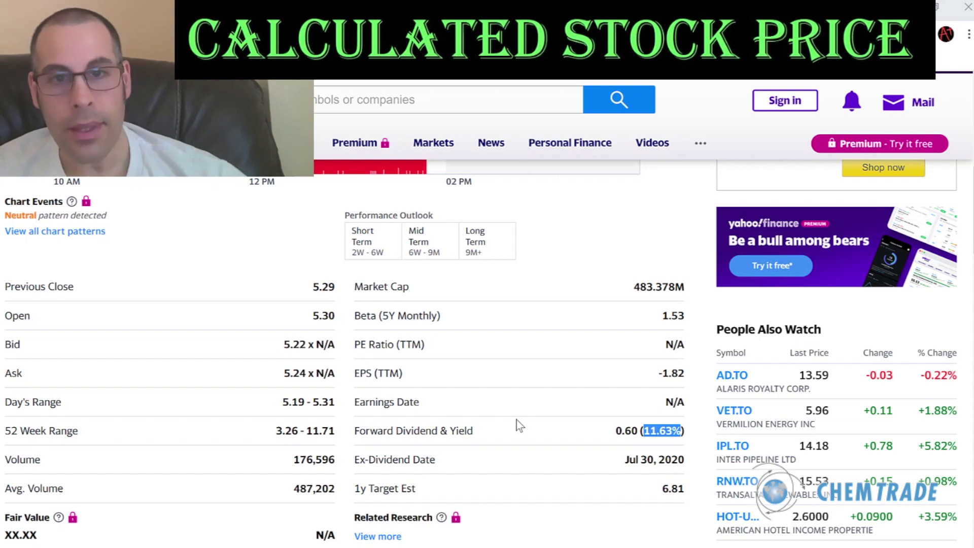
key(alt+Tab)
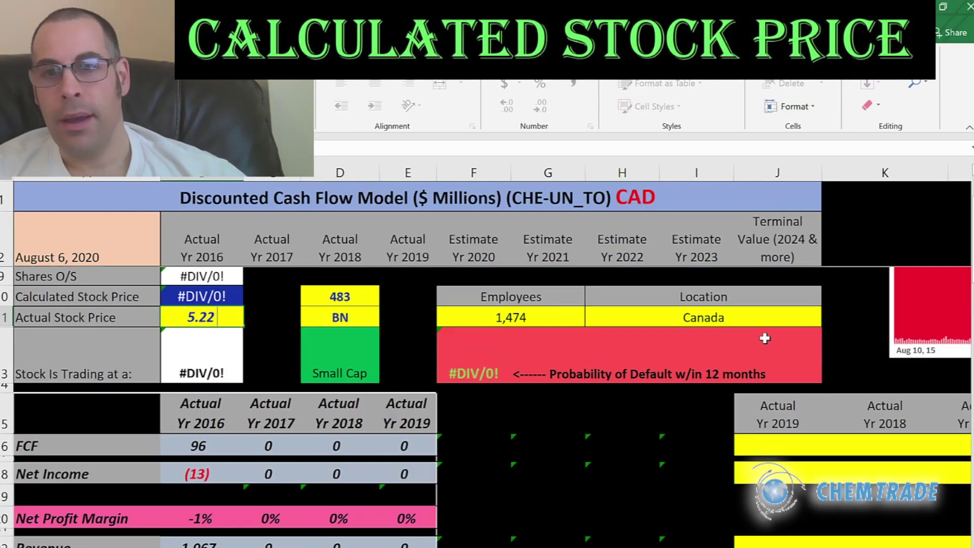
- Paste Chemtrade's 2016–2019 free cash flow (96, 76, 152, 43) as text into the FCF row
scroll(760, 345, down, 2)
scroll(760, 345, down, 1)
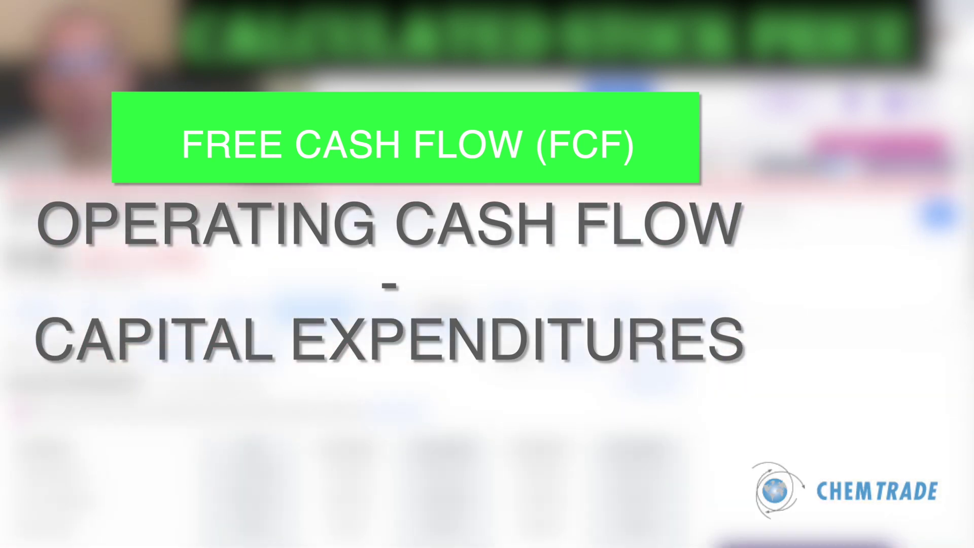
scroll(315, 352, down, 5)
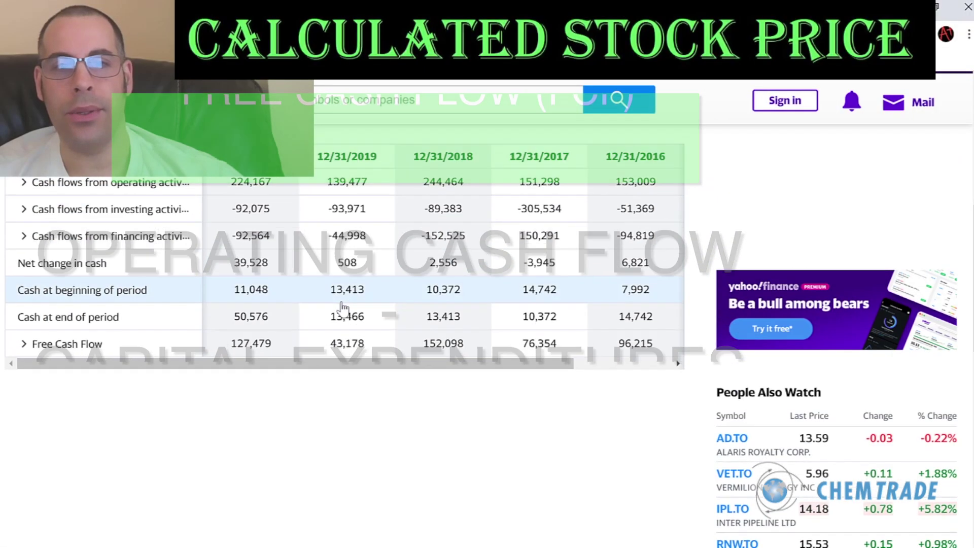
drag(315, 352, 394, 354)
drag(328, 430, 658, 438)
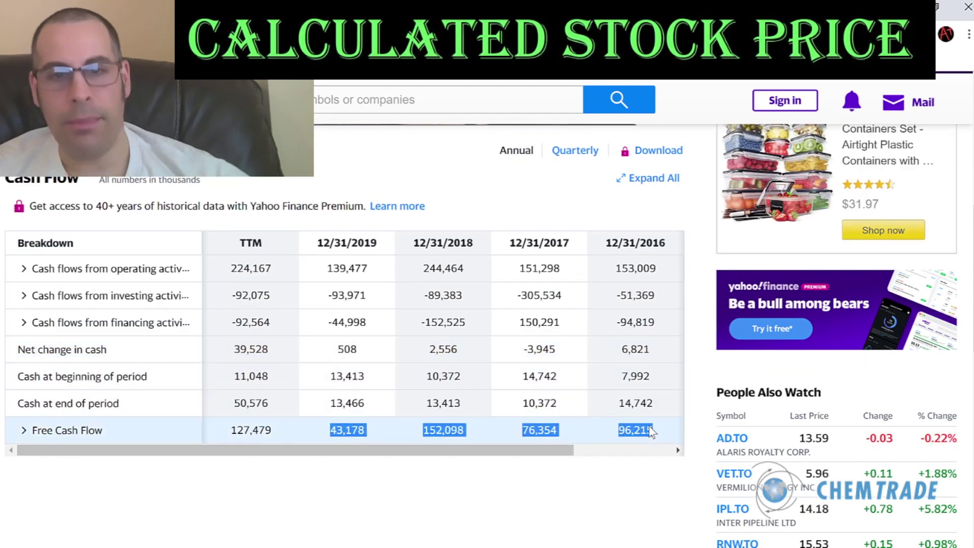
key(alt+Tab)
key(shift+F10)
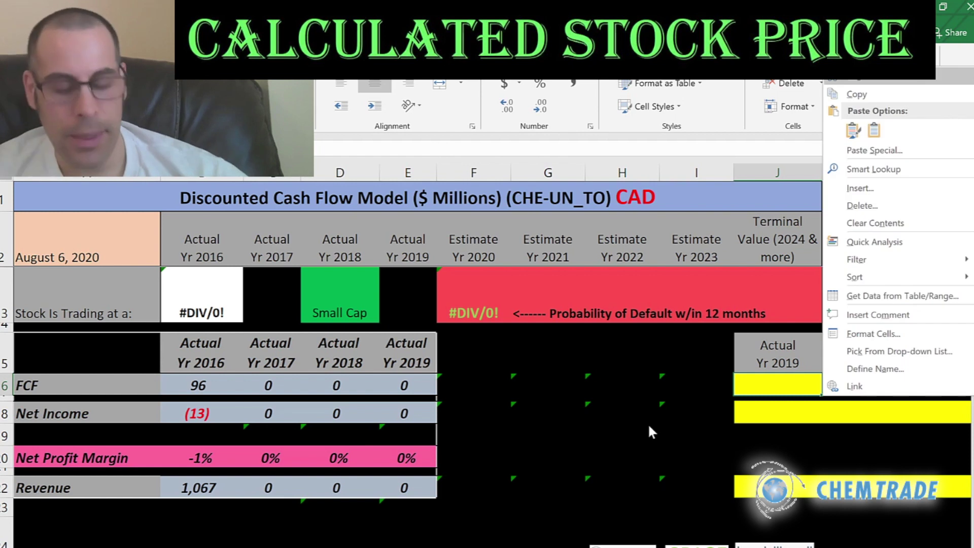
key(s)
key(Down)
key(Down)
key(Return)
key(Down)
key(alt+Tab)
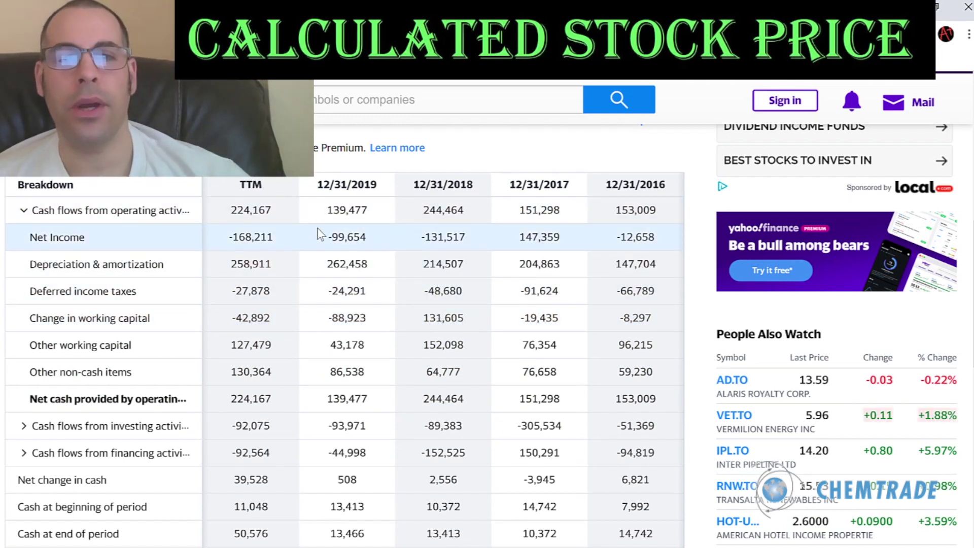
- Paste the 2016–2019 net income (13), 147, (132), (100) as text into row 8
drag(327, 236, 659, 239)
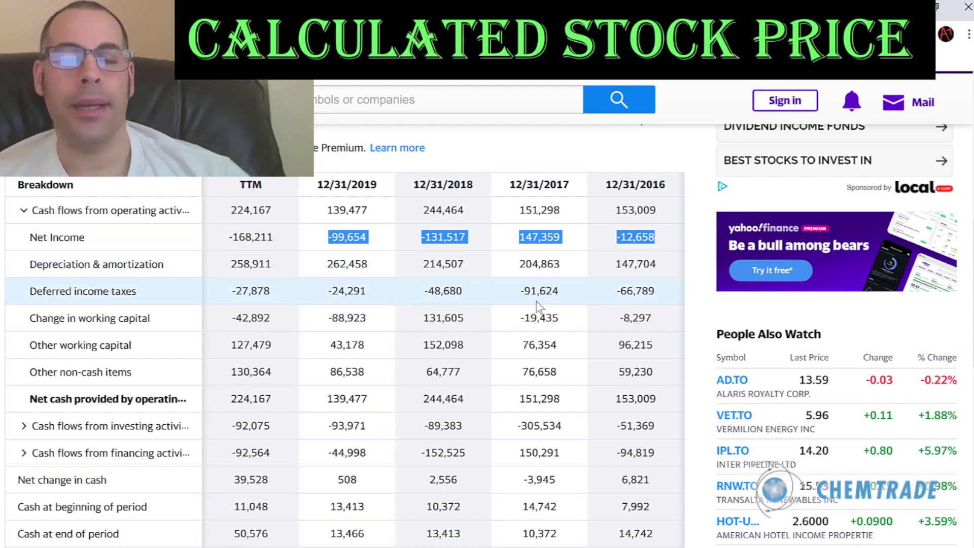
drag(318, 263, 662, 267)
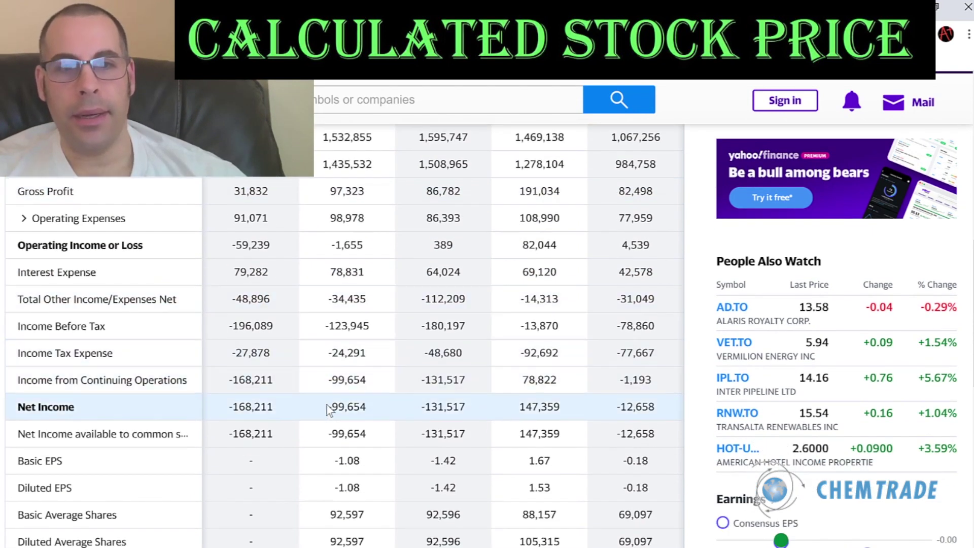
drag(322, 412, 661, 419)
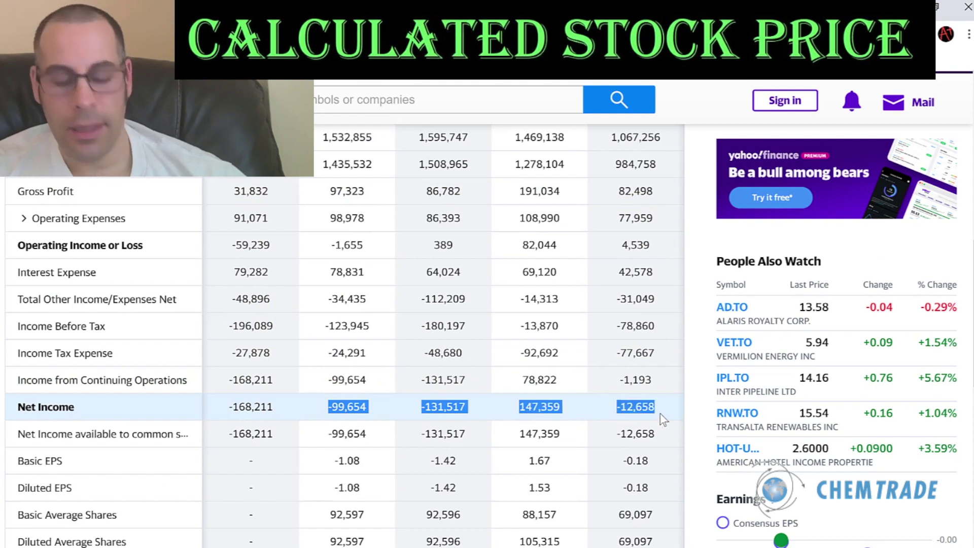
key(alt+Tab)
key(shift+F10)
key(s)
key(Return)
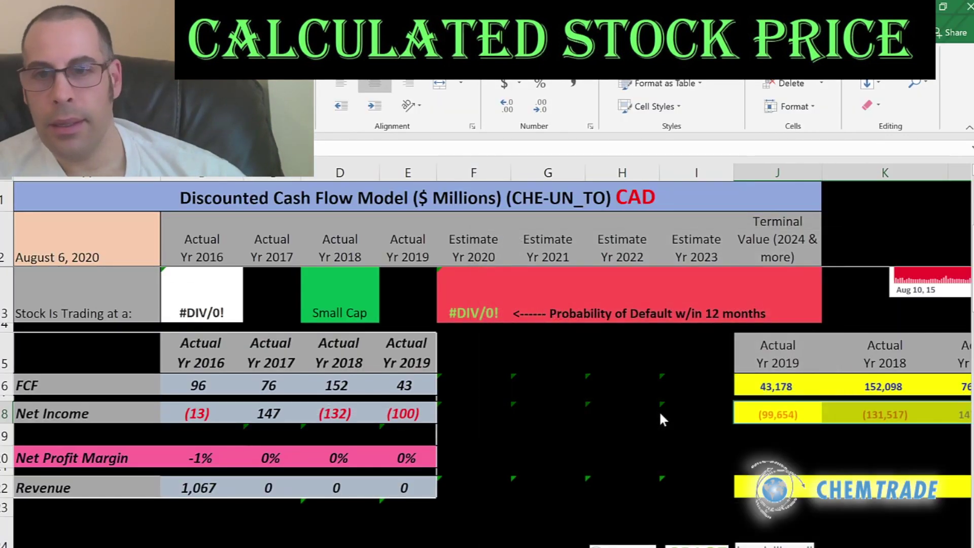
- Select the 2019–2016 Total Revenue values on Yahoo's income statement
key(alt+Tab)
scroll(647, 411, up, 2)
scroll(647, 411, up, 1)
drag(320, 289, 670, 287)
- Paste 2016–2019 revenue (1,067, 1,469, 1,596, 1,533) as text into the model
key(alt+Tab)
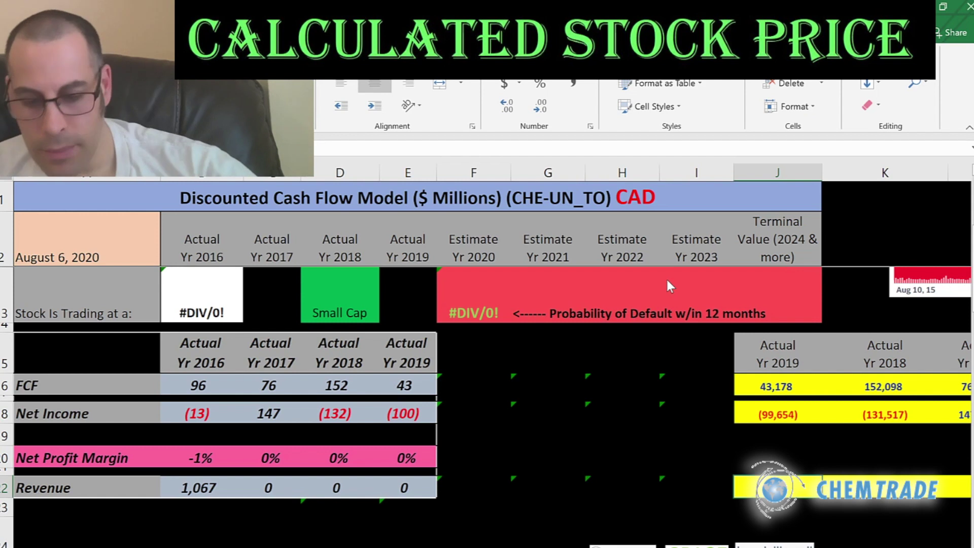
key(ctrl+alt+v)
key(Return)
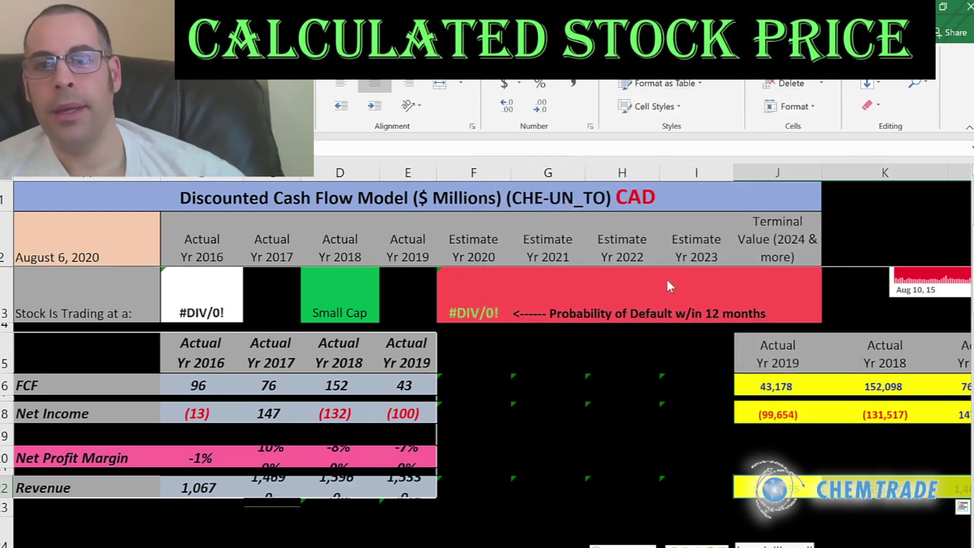
key(alt+Tab)
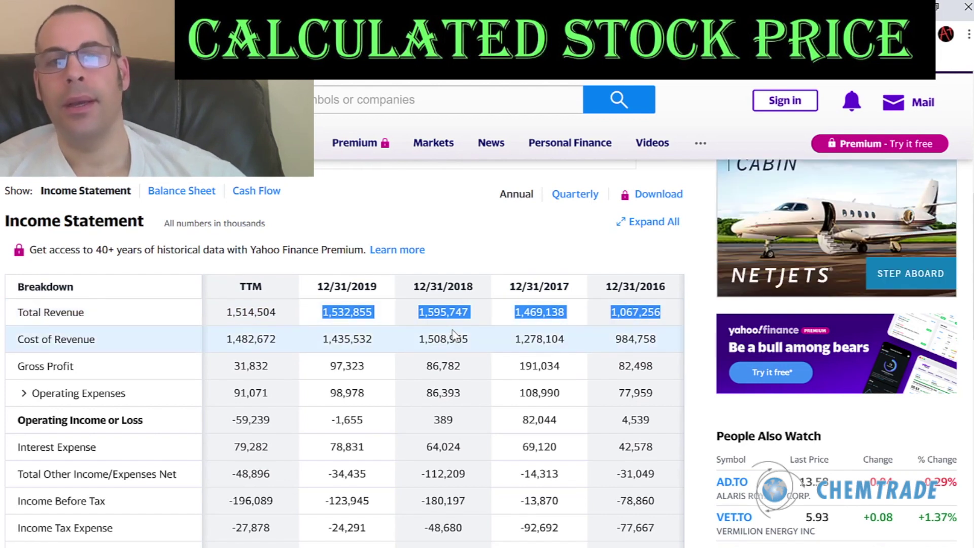
- Switch Yahoo Finance's income statement to the quarterly view
click(436, 311)
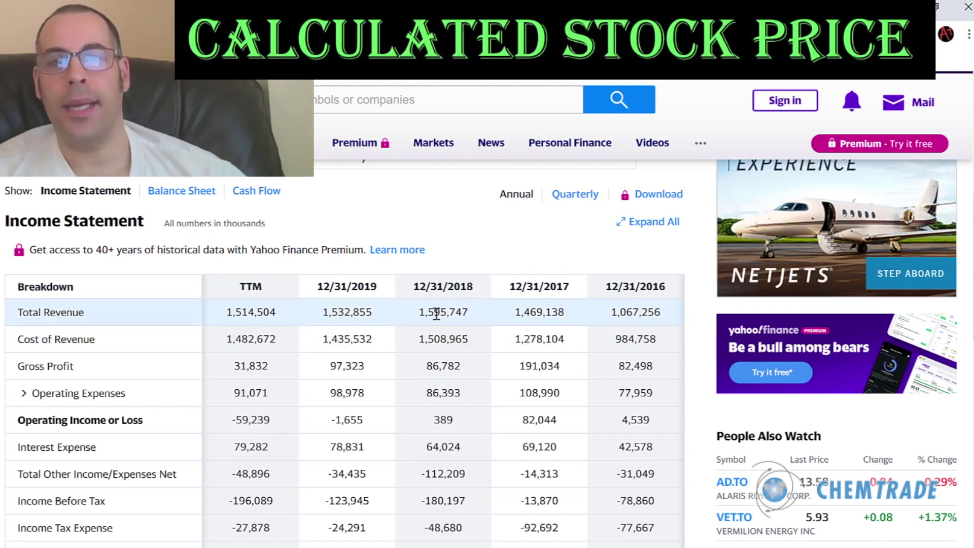
double_click(350, 311)
click(351, 311)
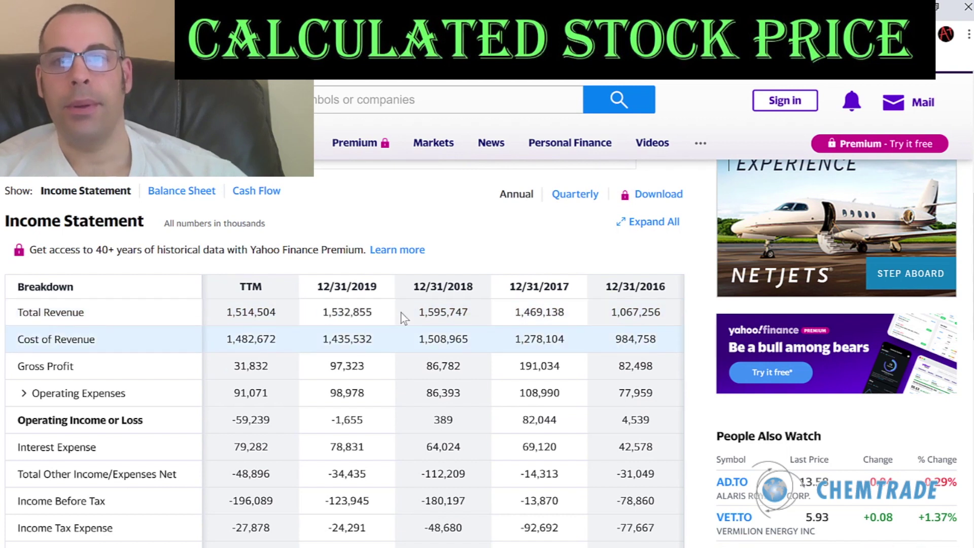
click(574, 194)
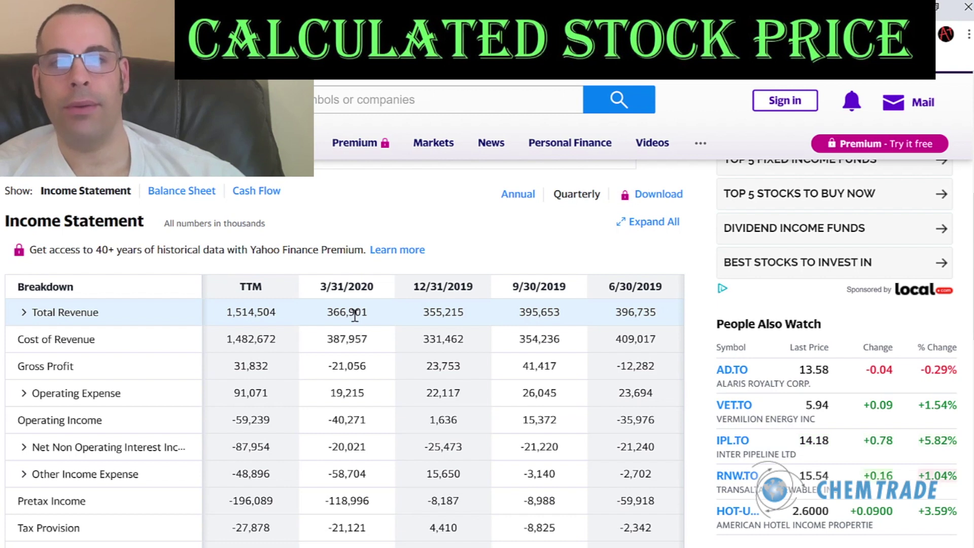
- Select the model's 2016–2019 Net Income figures and scroll down to the debt inputs
key(alt+Tab)
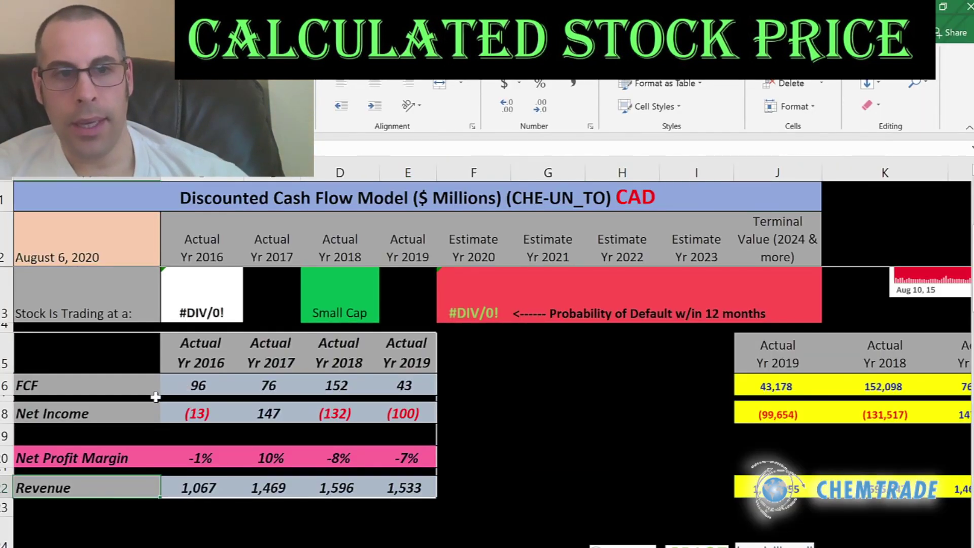
mouse_move(191, 414)
mouse_down()
mouse_move(409, 410)
mouse_move(234, 409)
mouse_move(409, 412)
mouse_move(269, 384)
mouse_move(174, 382)
mouse_up()
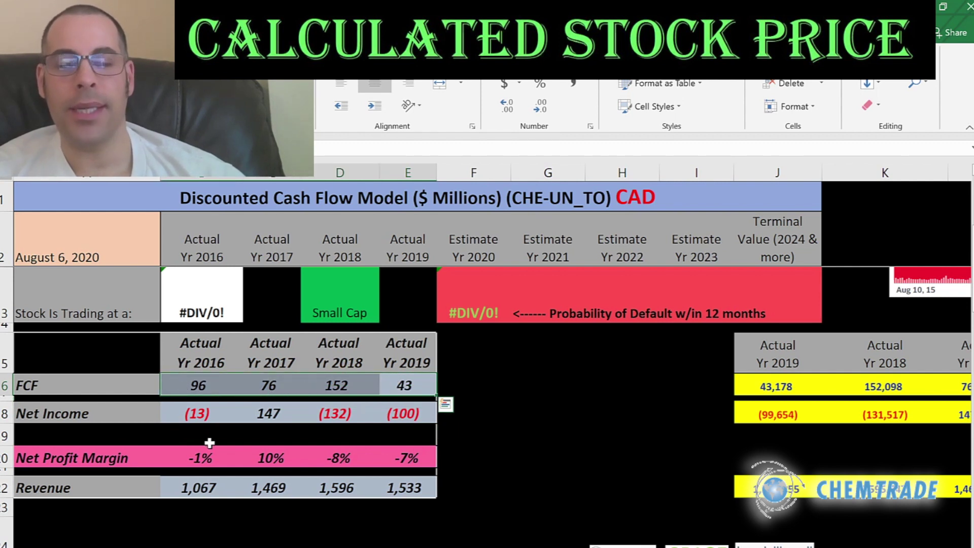
scroll(273, 410, down, 4)
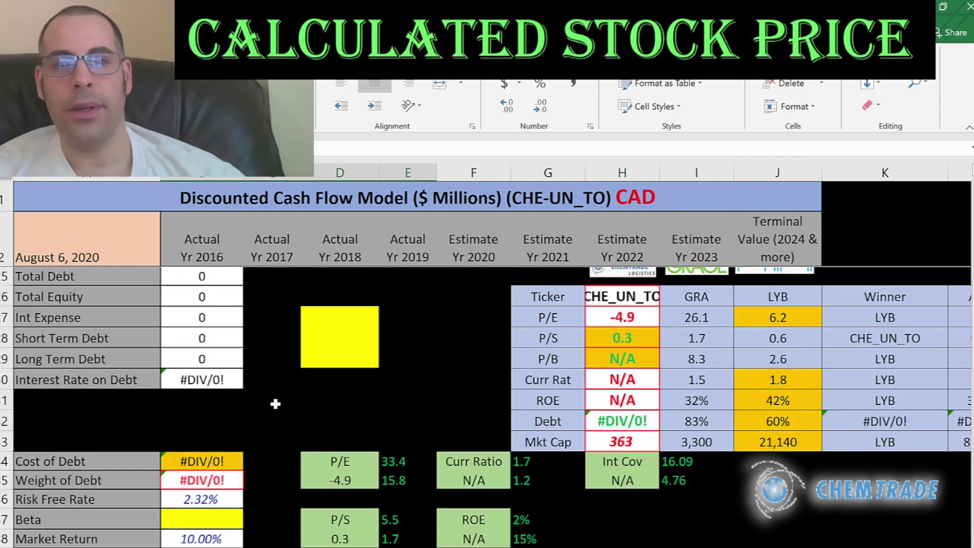
- Enter the 2019 interest expense of 78,831 into the yellow interest expense input
click(315, 319)
key(alt+Tab)
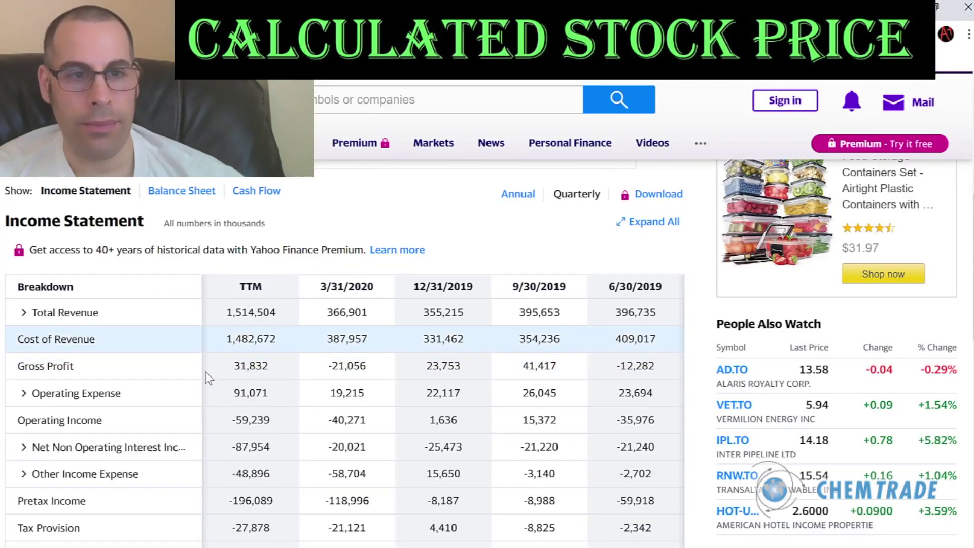
scroll(221, 400, down, 3)
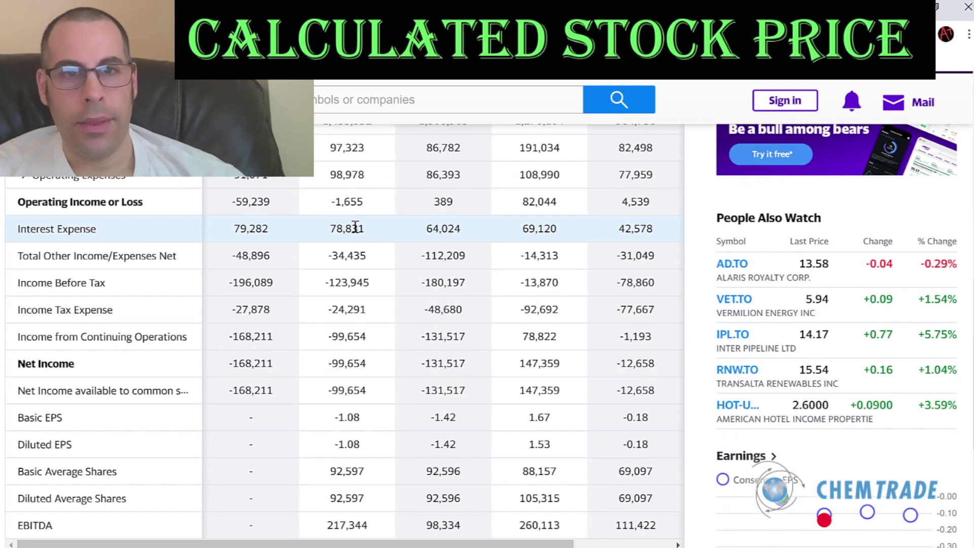
double_click(355, 228)
key(ctrl+c)
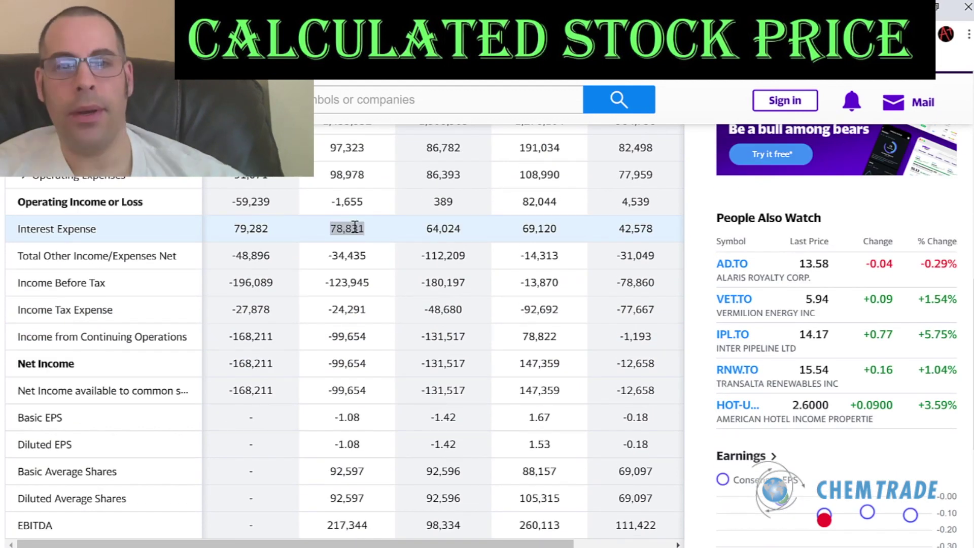
key(alt+Tab)
key(ctrl+v)
key(Return)
- Paste the 2019 current debt of 74,584 from the balance sheet as short-term debt
key(alt+Tab)
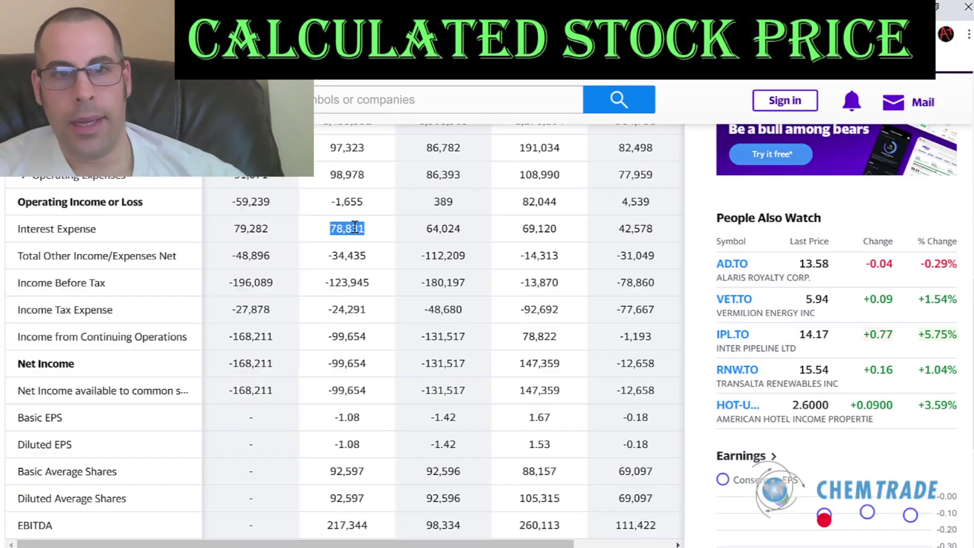
scroll(159, 211, up, 5)
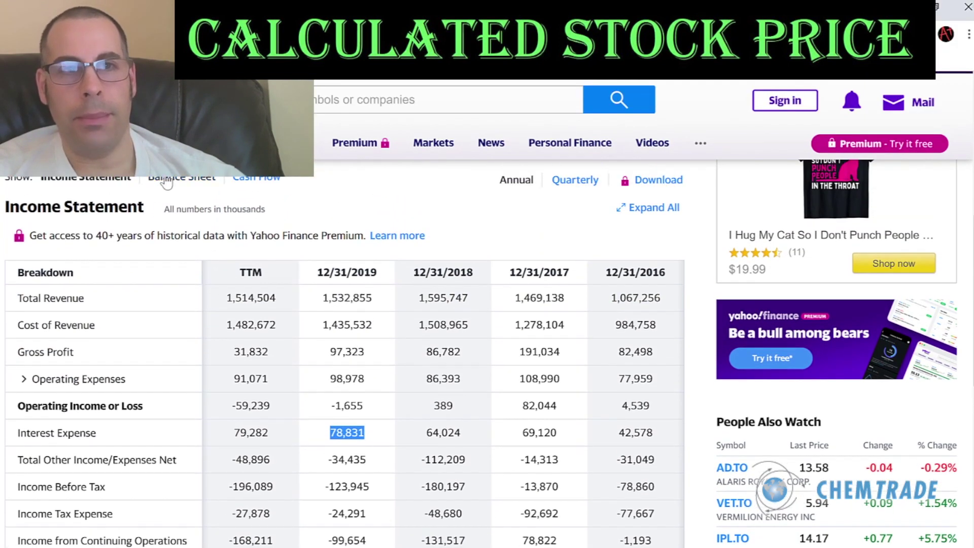
click(181, 178)
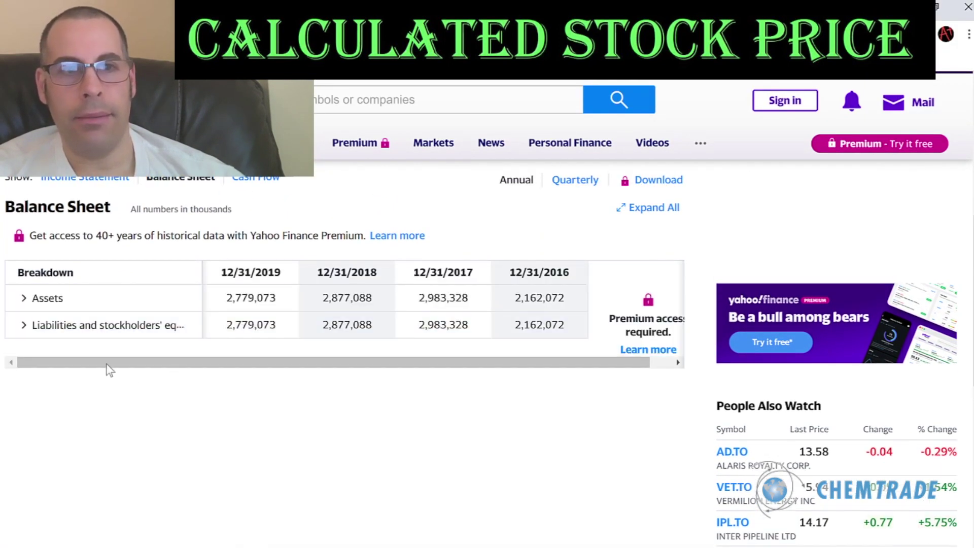
click(24, 325)
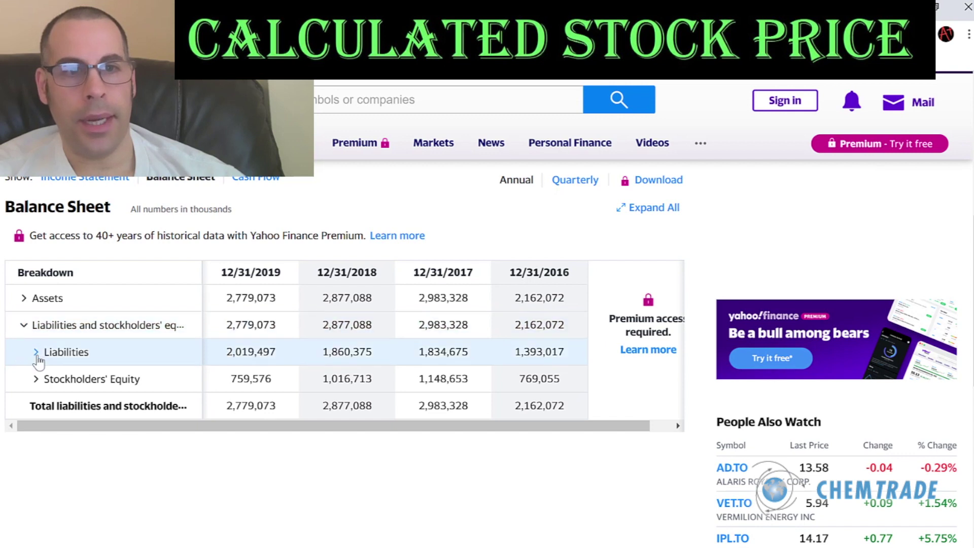
click(36, 352)
click(48, 406)
click(48, 379)
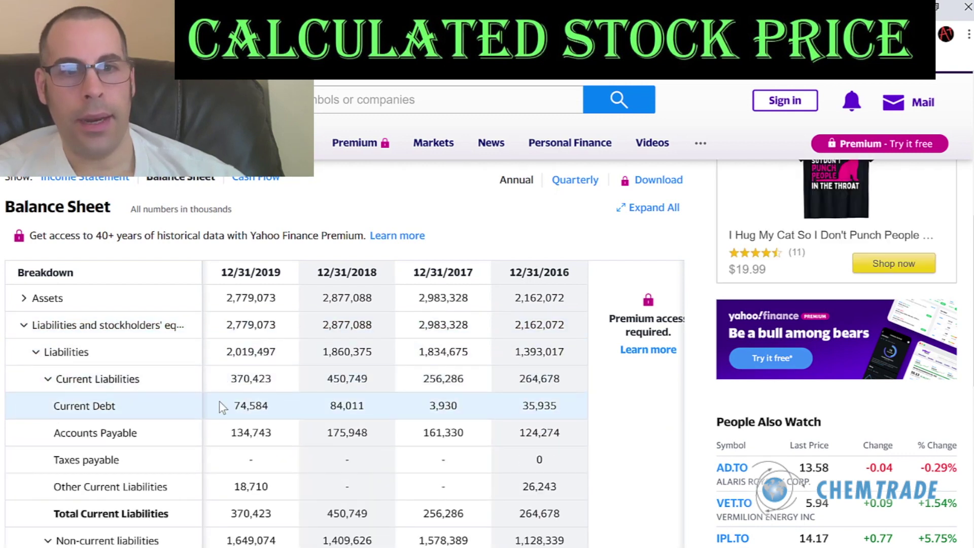
double_click(242, 403)
key(alt+Tab)
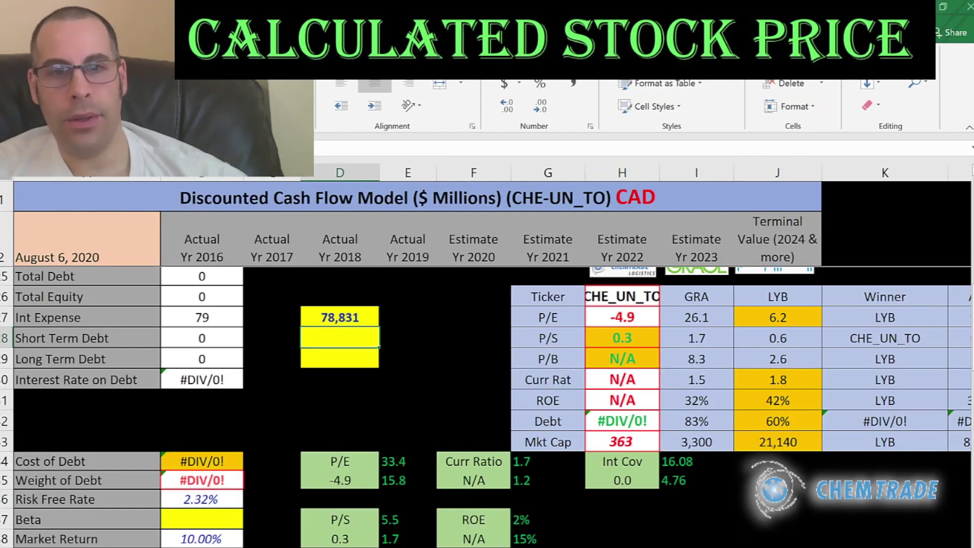
key(ctrl+v)
- Paste 1,278,619 as long-term debt and check the 5.83% interest rate on debt
key(alt+Tab)
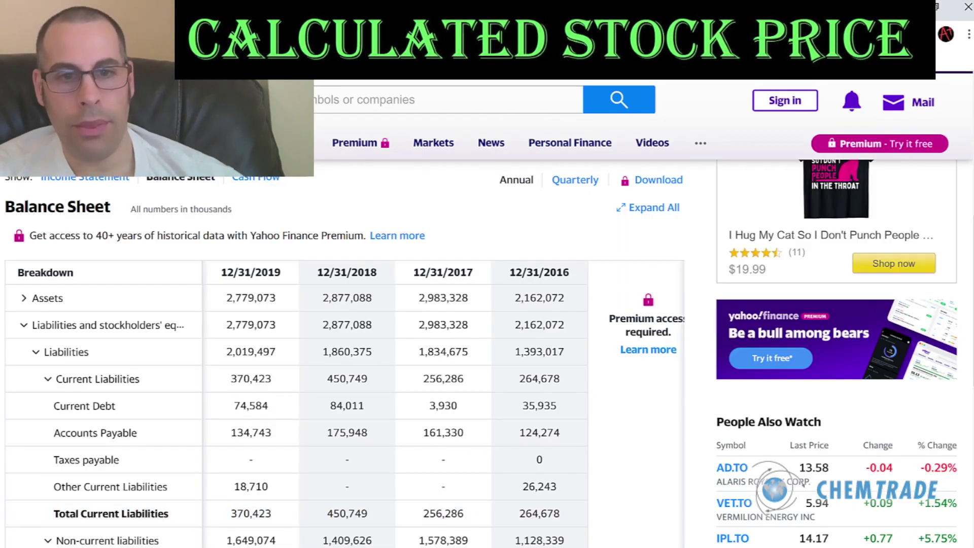
key(alt+Tab)
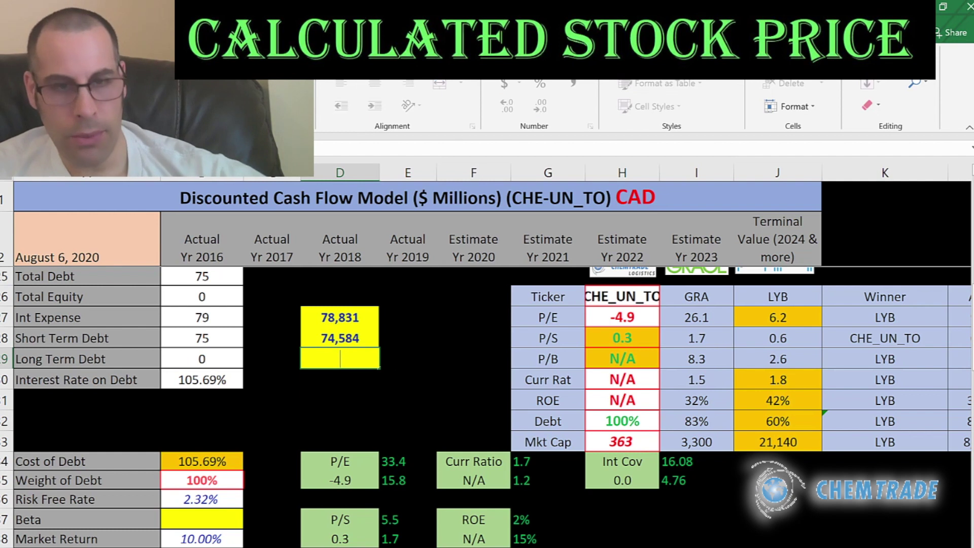
key(ctrl+v)
key(Left)
click(202, 379)
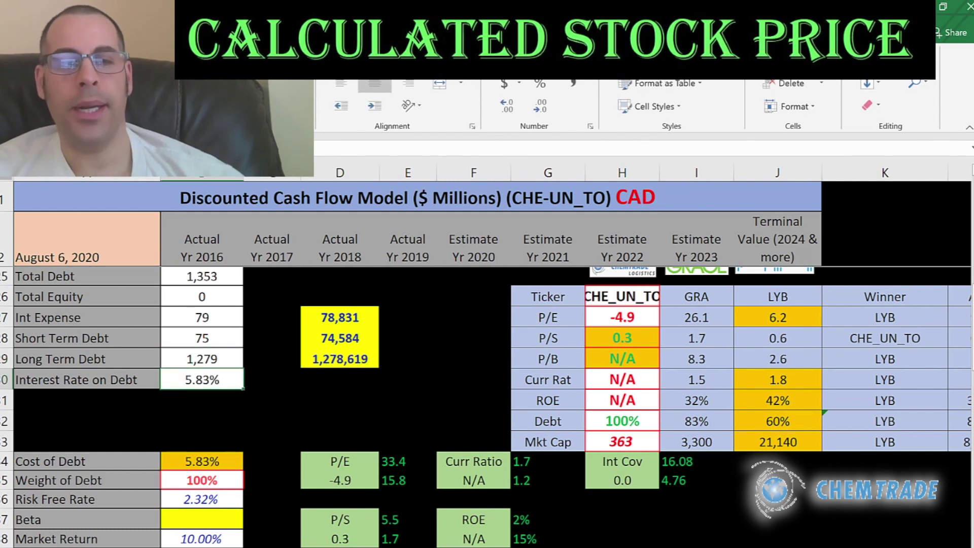
key(Down)
key(Down)
key(Down)
key(Down)
key(Down)
key(Down)
key(Down)
key(Down)
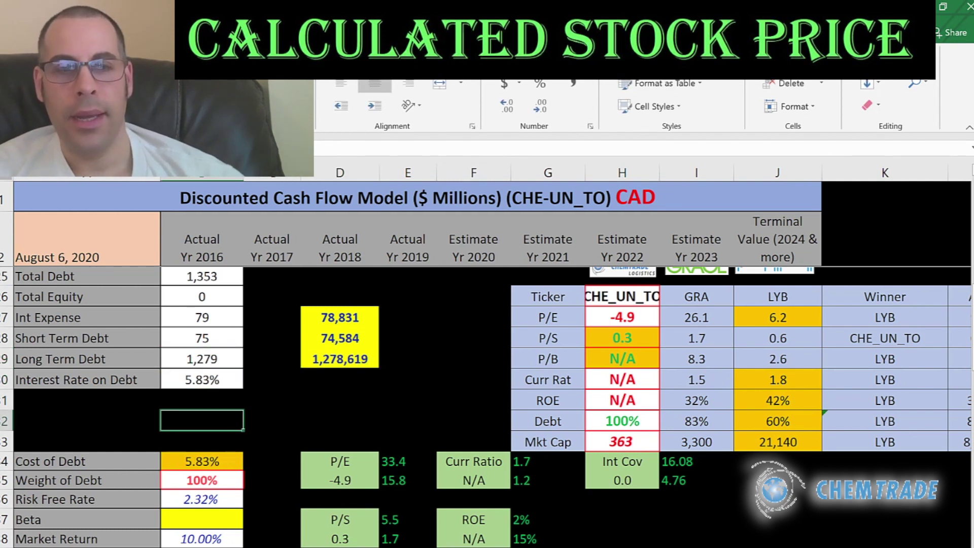
scroll(196, 374, down, 3)
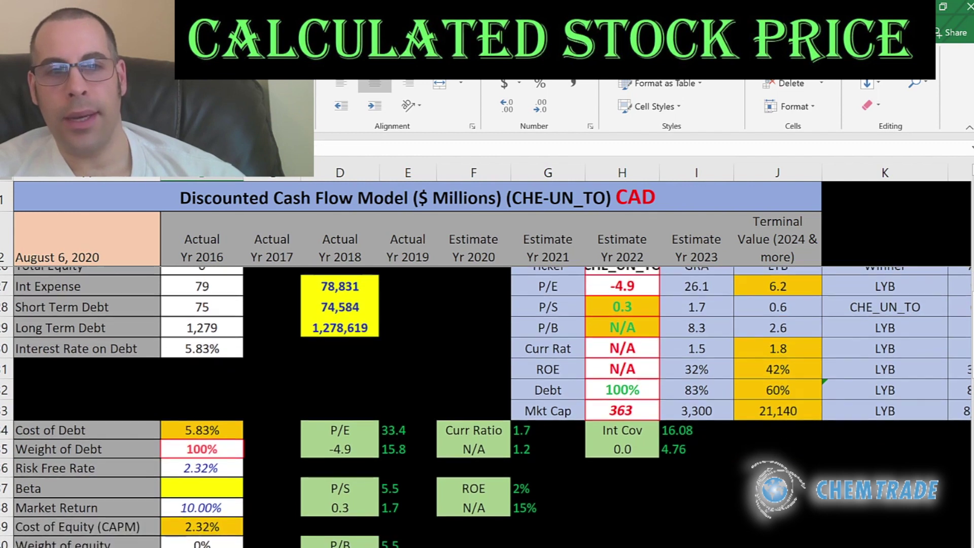
- Enter a beta of 1.53, lifting the cost of equity (CAPM) to 14.07%
click(195, 374)
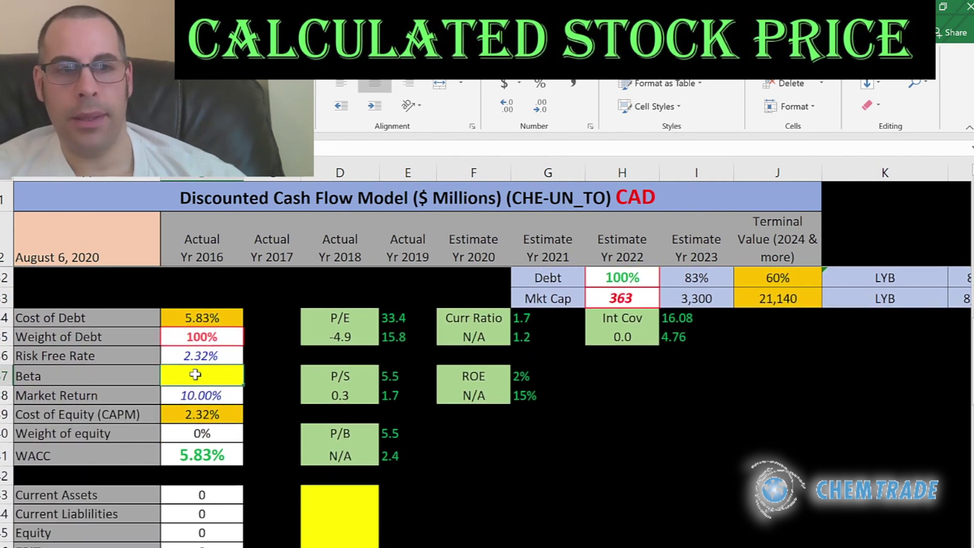
key(alt+Tab)
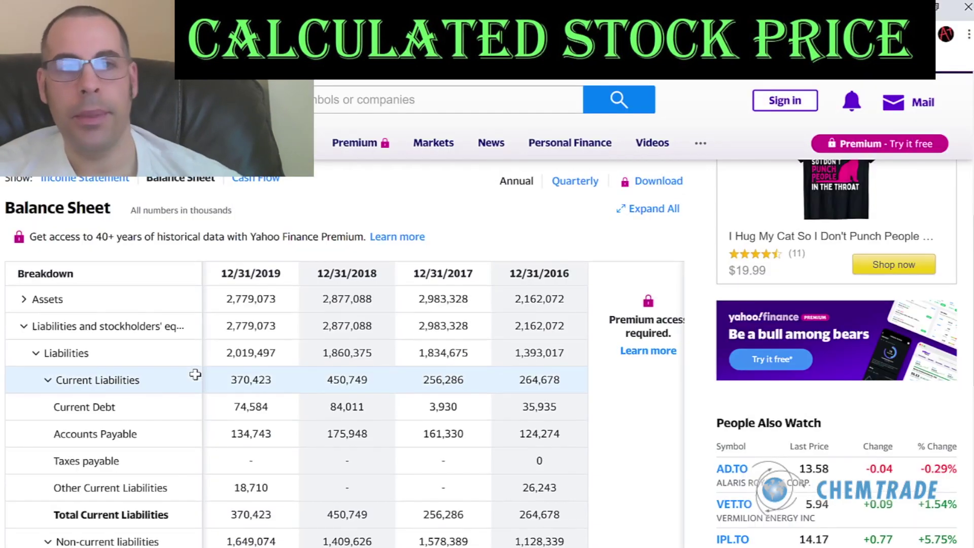
scroll(261, 272, down, 5)
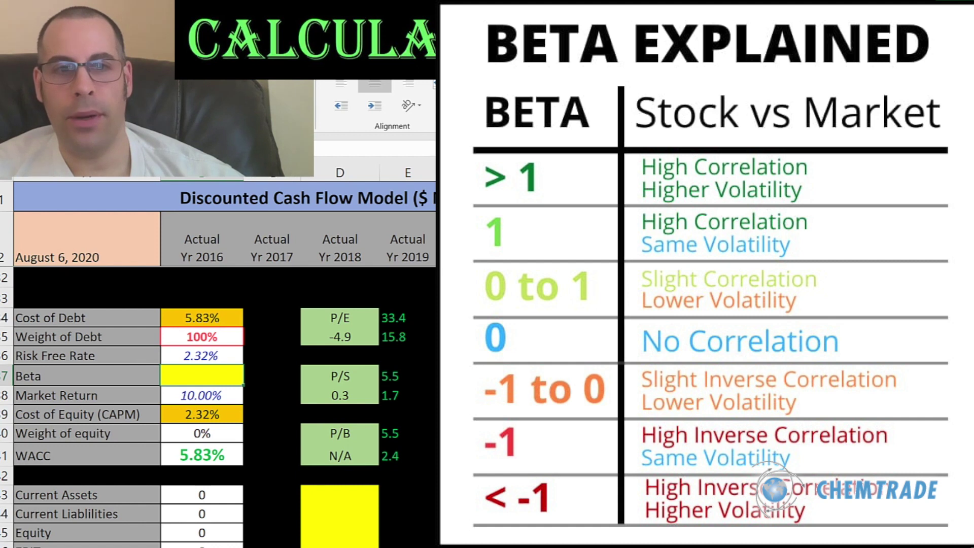
text(1.53)
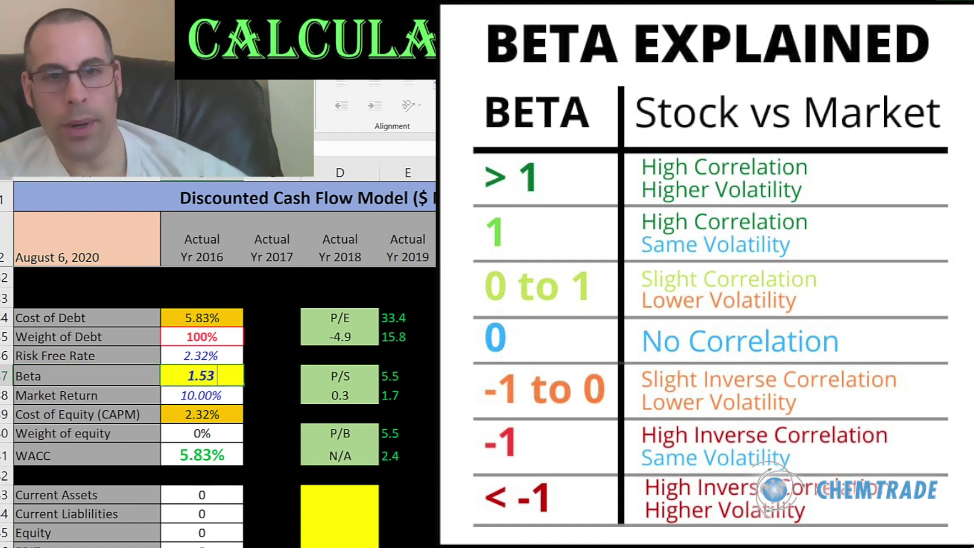
key(Return)
key(Down)
key(Down)
key(Down)
key(Down)
key(Down)
key(Down)
key(Right)
key(Right)
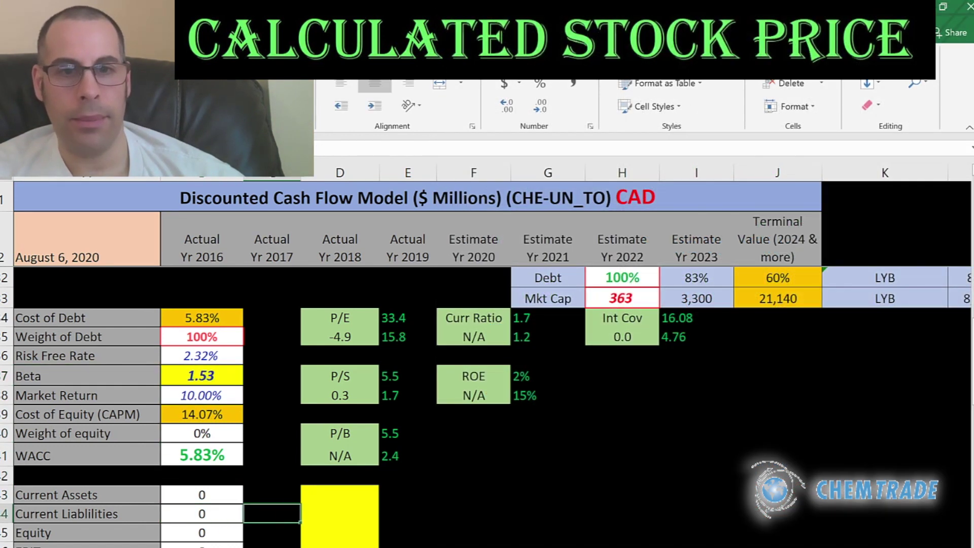
- Open Chemtrade's Financials page on Yahoo Finance
key(alt+Tab)
scroll(482, 335, down, 1)
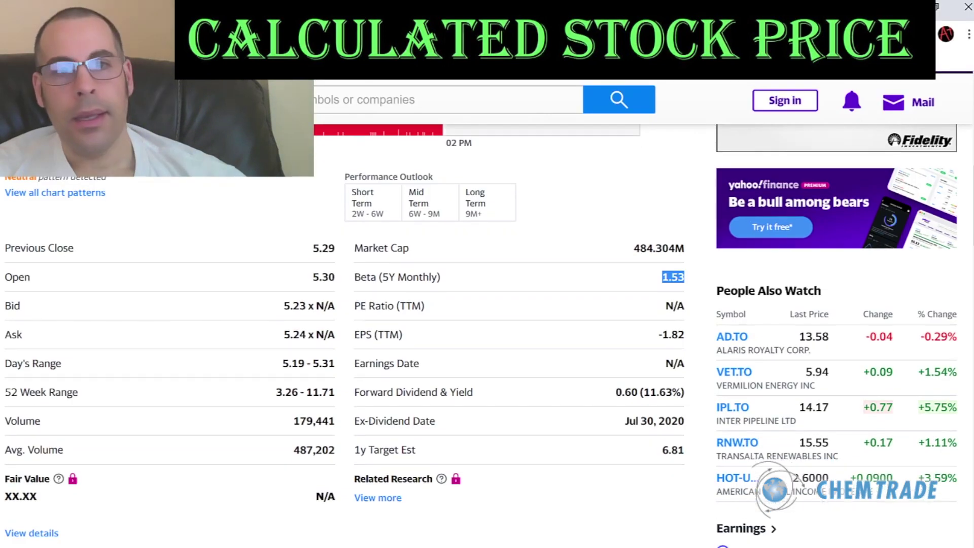
scroll(561, 451, up, 7)
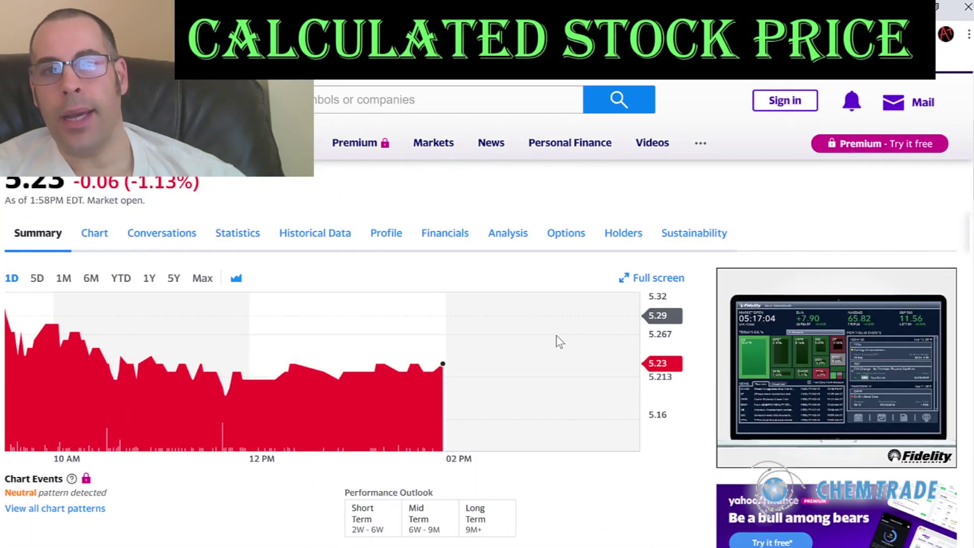
click(428, 303)
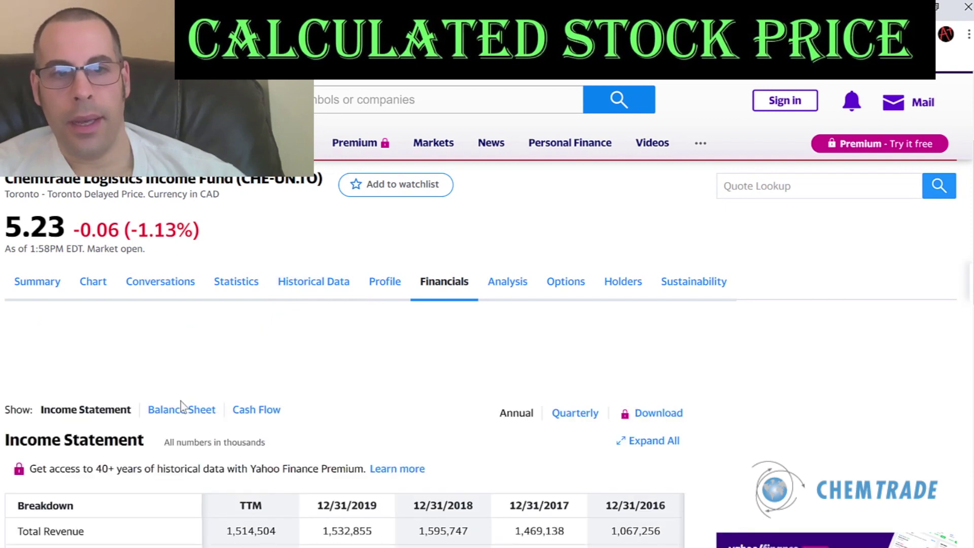
- Paste the 2019 Current Assets value 500,374 into the model's Current Assets cell
click(181, 412)
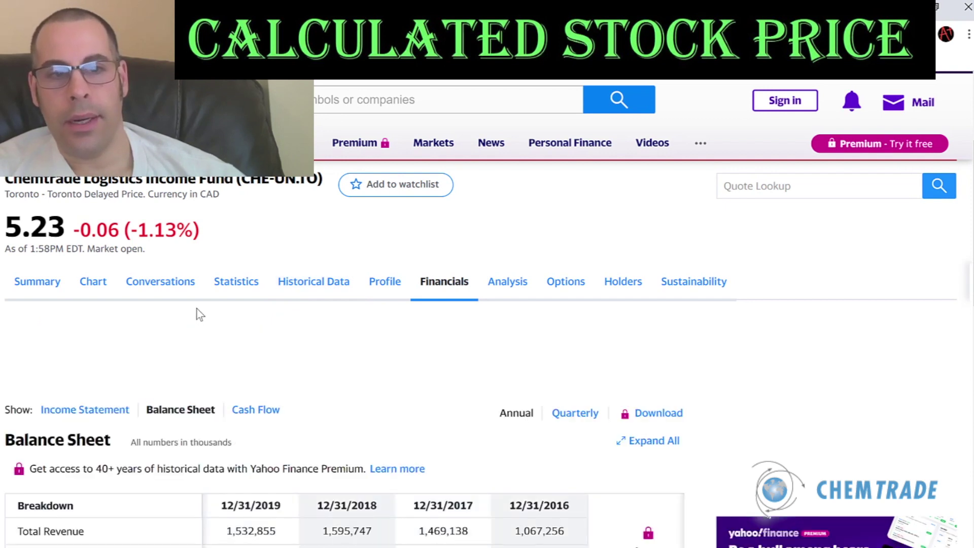
scroll(199, 318, down, 5)
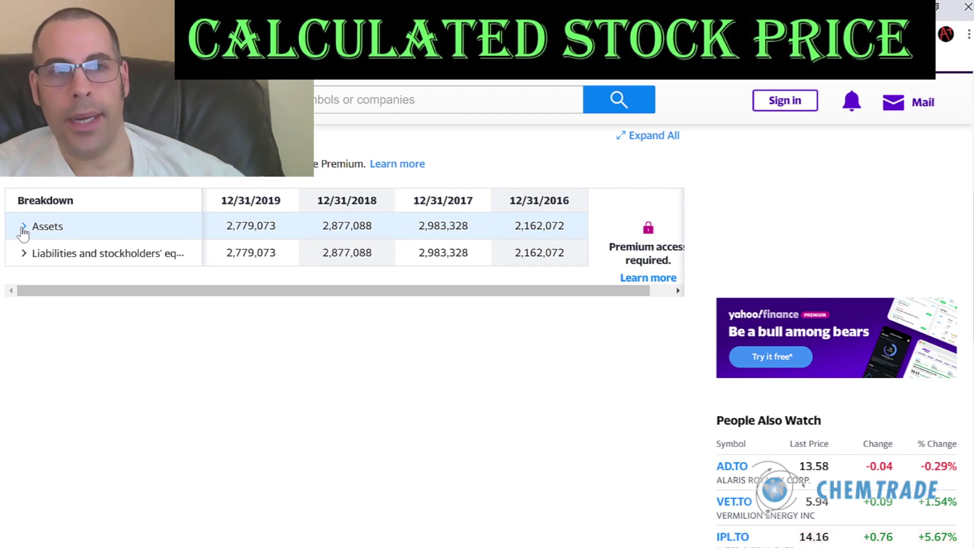
click(24, 227)
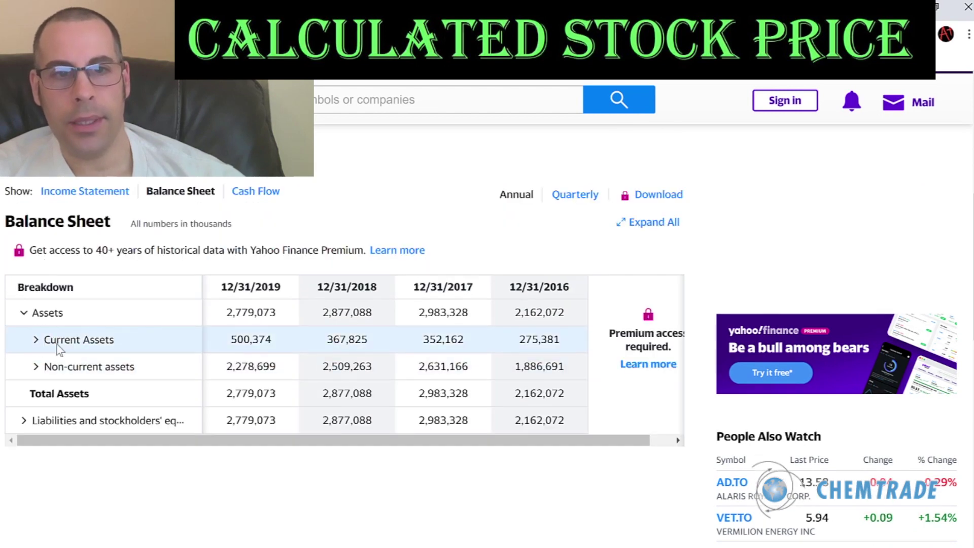
double_click(241, 338)
key(ctrl+c)
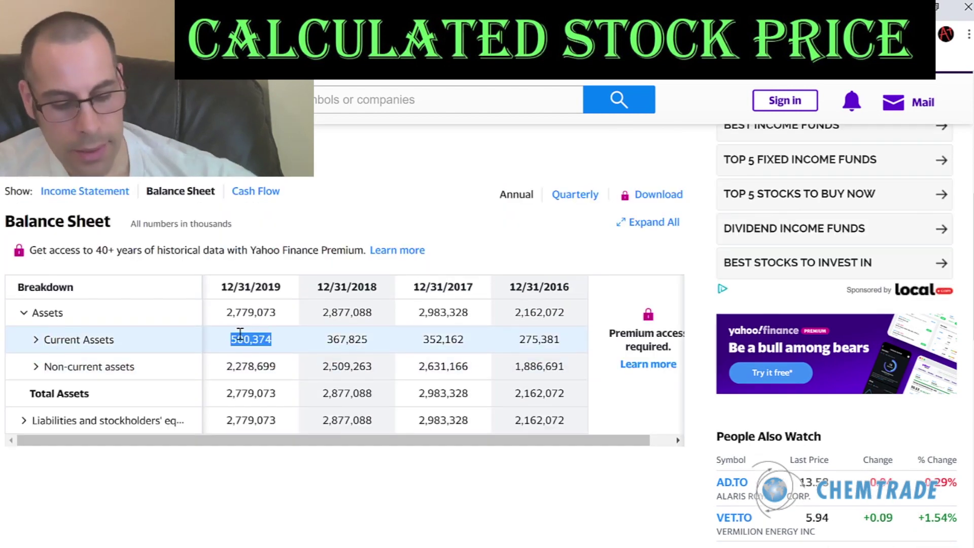
key(alt+Tab)
key(ctrl+v)
- Expand Current Assets to review its line items, including 155,348 net receivables
key(alt+Tab)
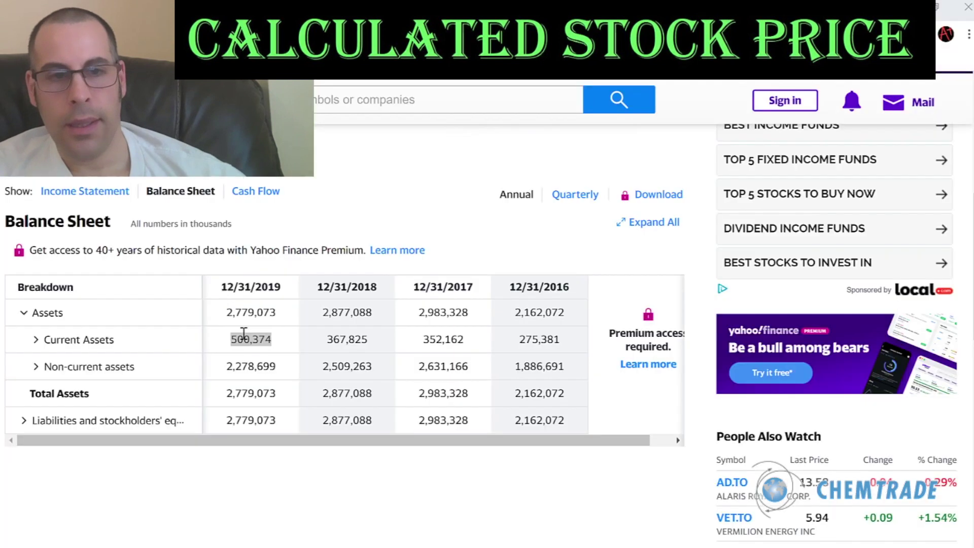
click(35, 340)
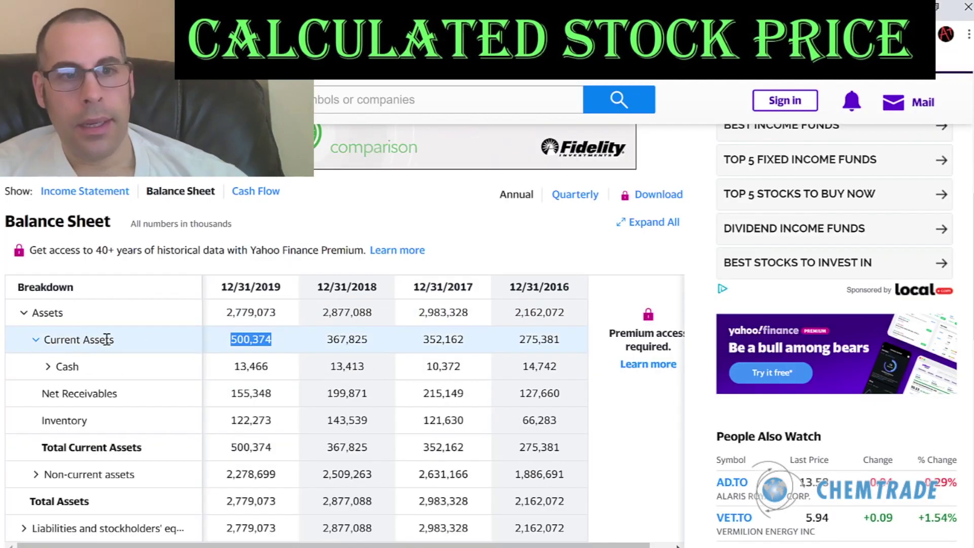
scroll(178, 326, down, 1)
click(250, 294)
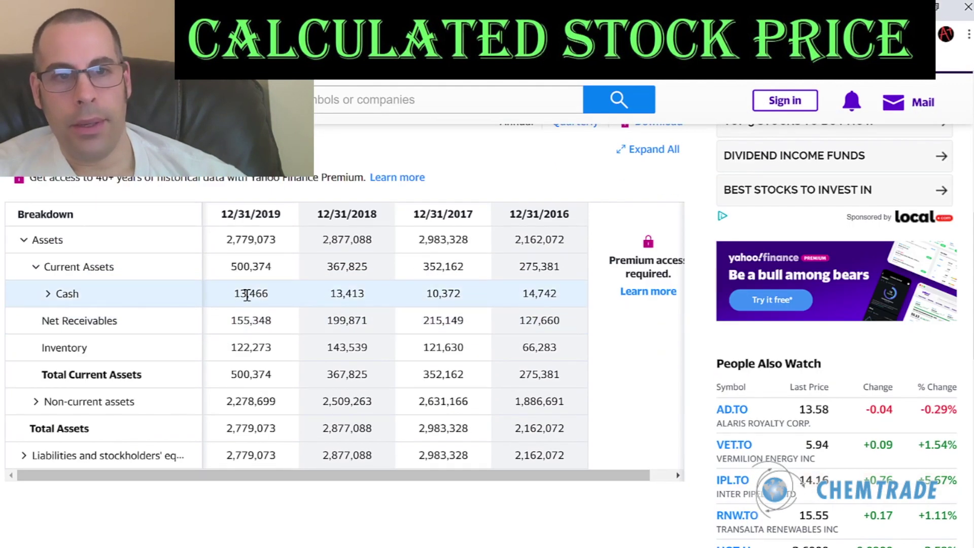
double_click(251, 320)
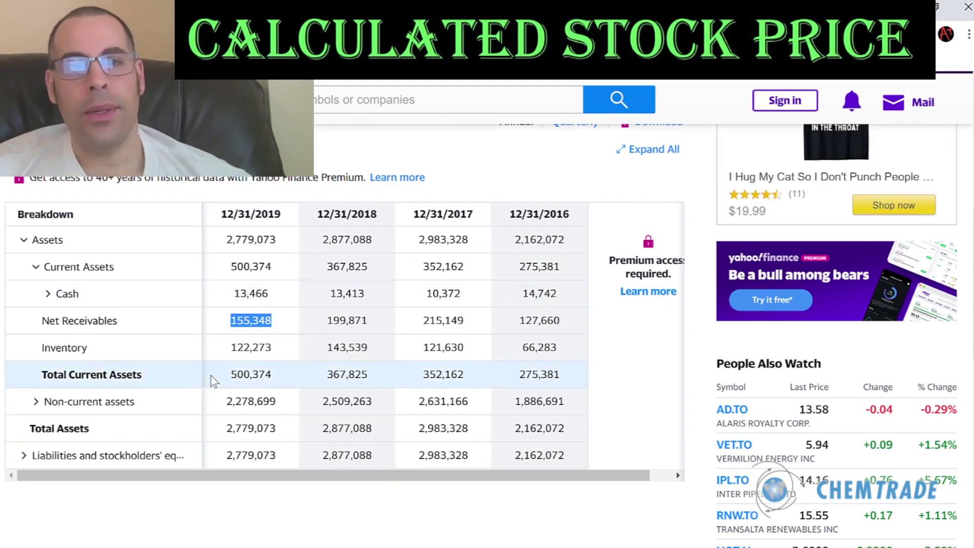
click(244, 354)
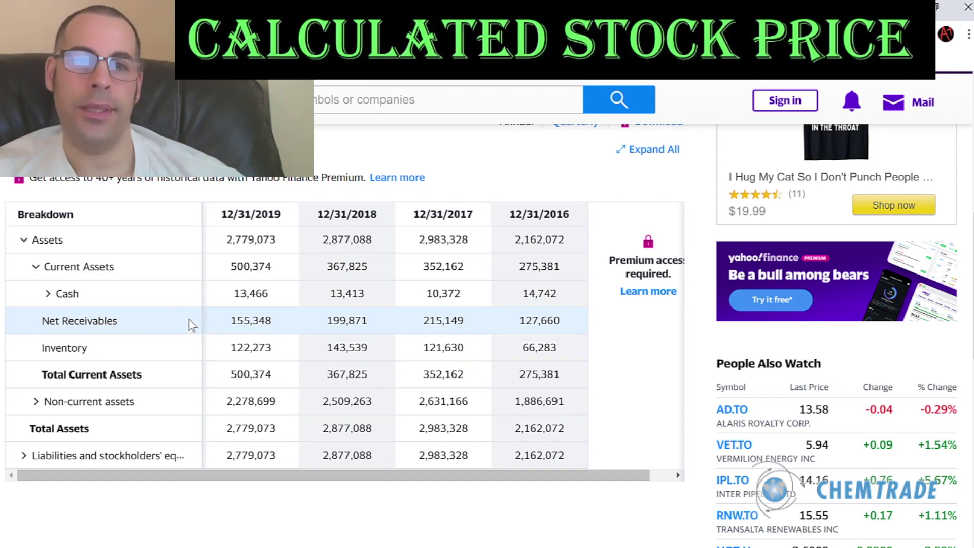
click(22, 456)
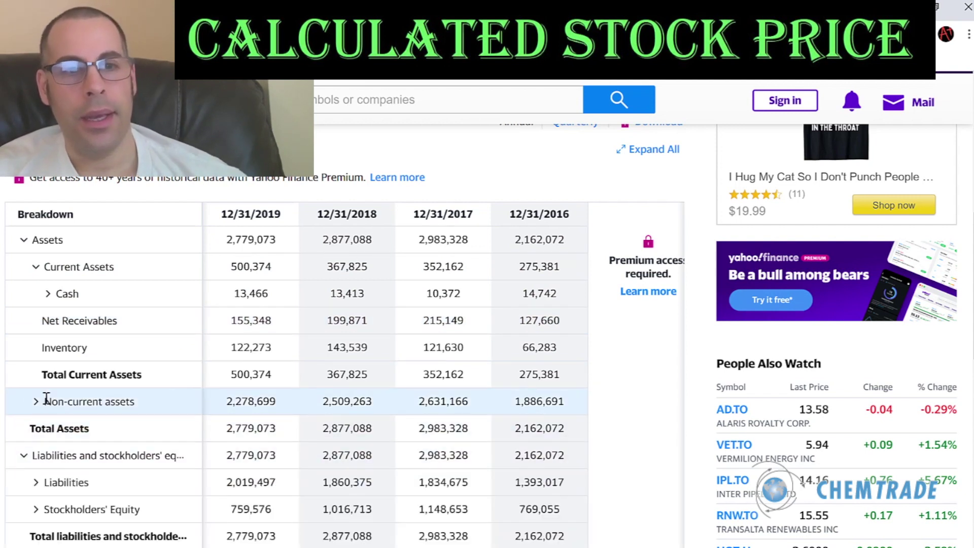
- Paste the 2019 Current Liabilities of 370,423 into cell D24
scroll(35, 345, down, 3)
click(36, 340)
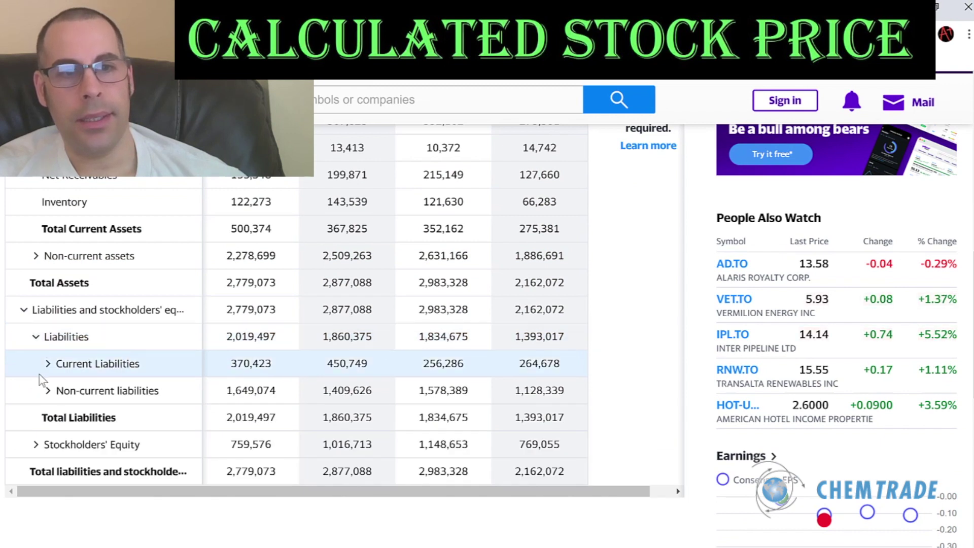
click(48, 364)
double_click(263, 364)
key(ctrl+c)
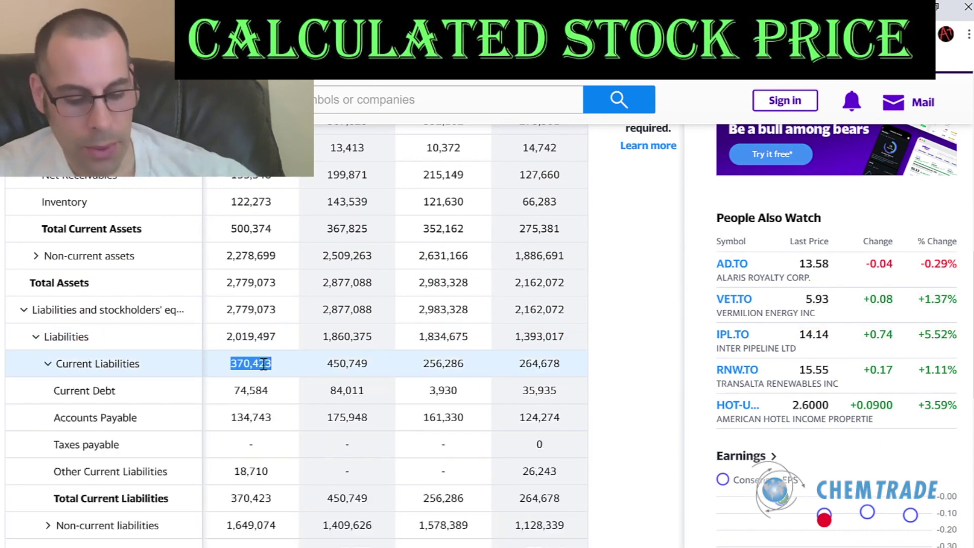
key(alt+Tab)
key(ctrl+v)
key(alt+Tab)
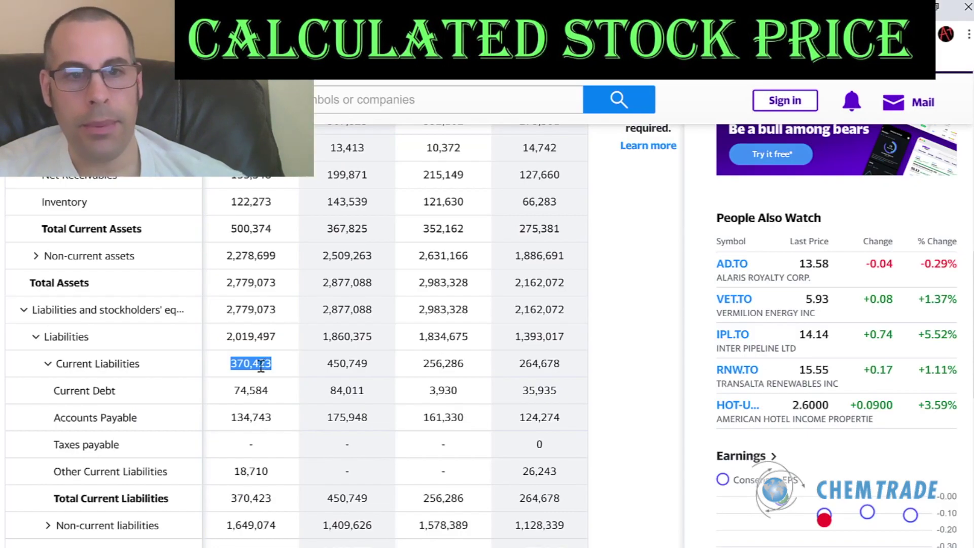
- Paste the 2019 Stockholders' Equity of 759,576 into cell D25, bringing WACC to 8.79%
double_click(255, 390)
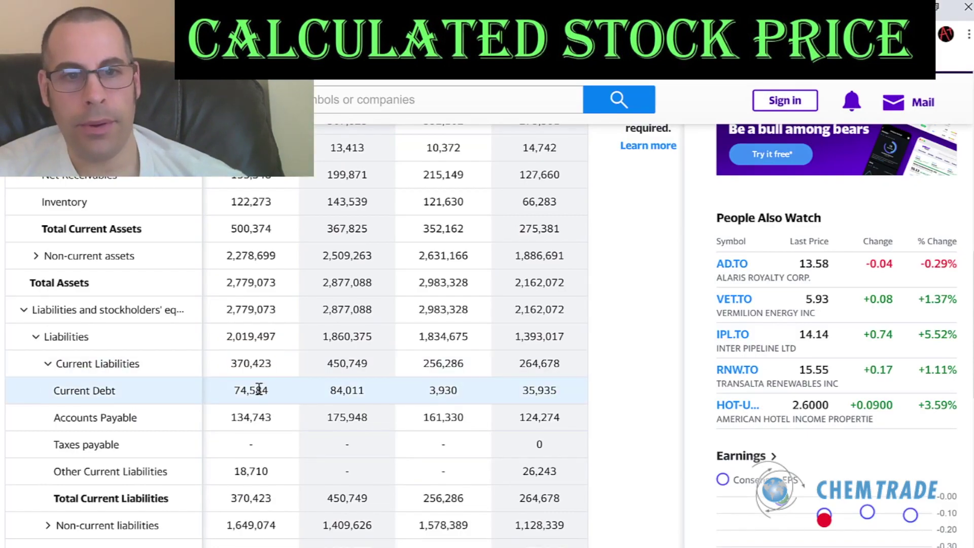
double_click(256, 420)
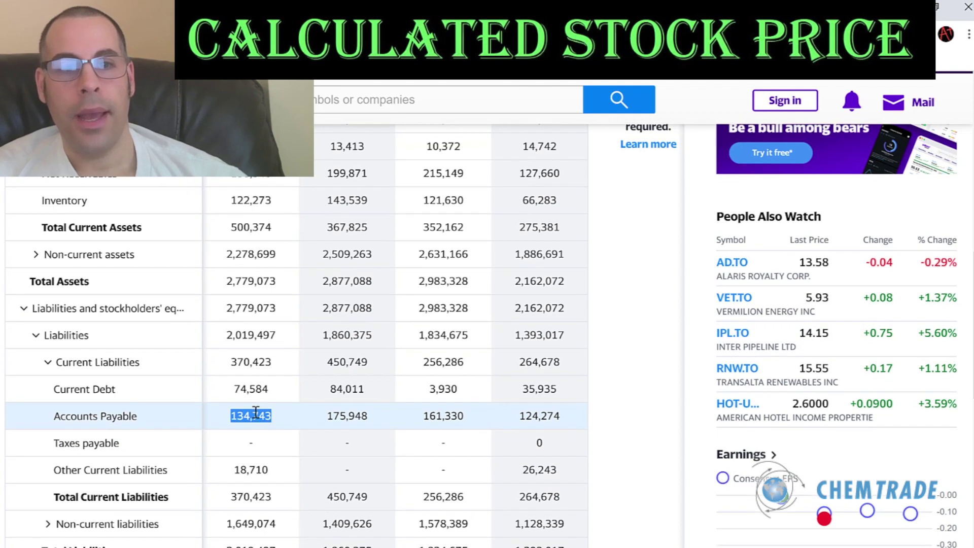
scroll(256, 412, down, 1)
double_click(253, 397)
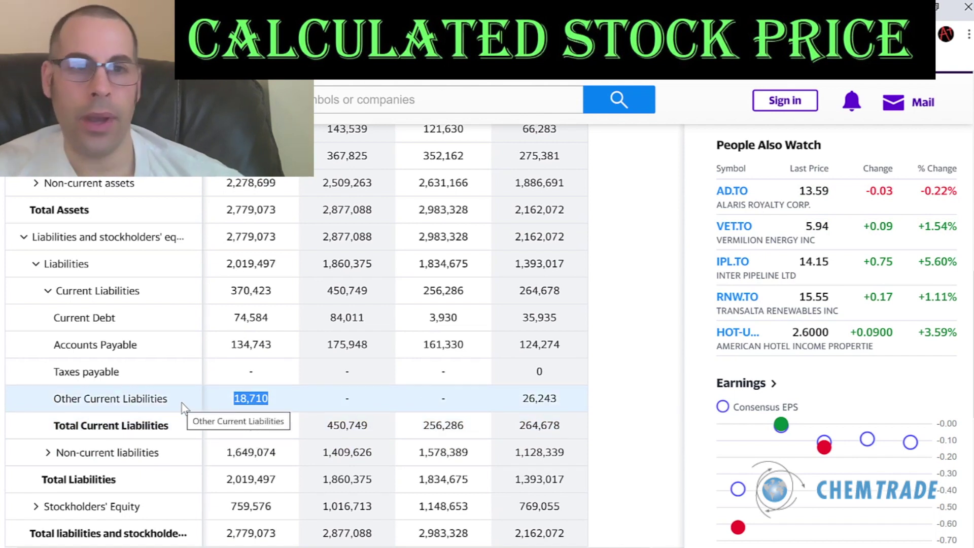
scroll(190, 421, down, 3)
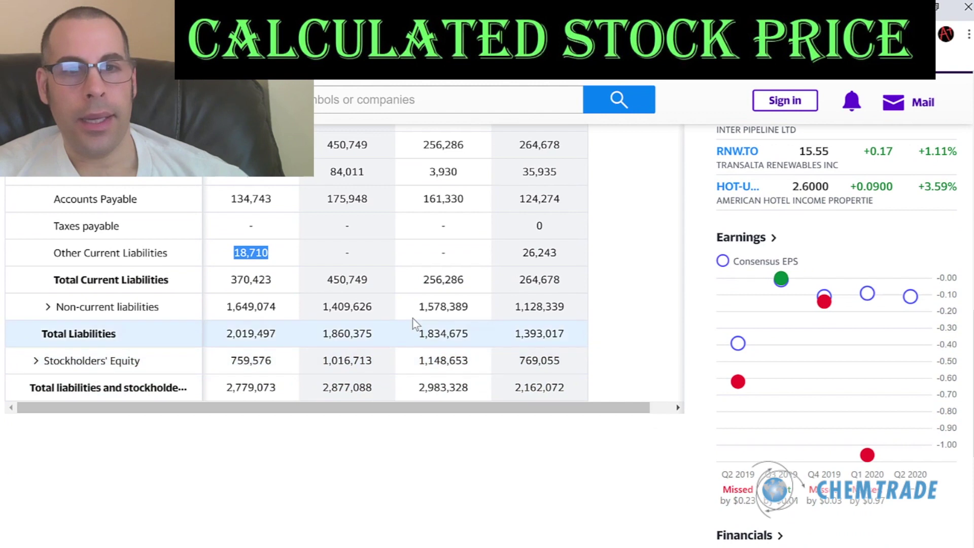
double_click(255, 361)
key(ctrl+c)
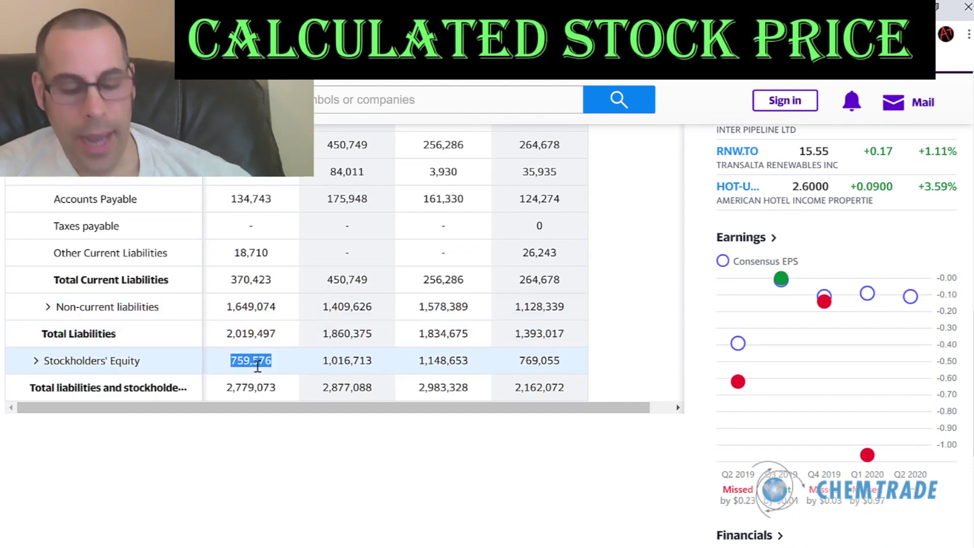
key(alt+Tab)
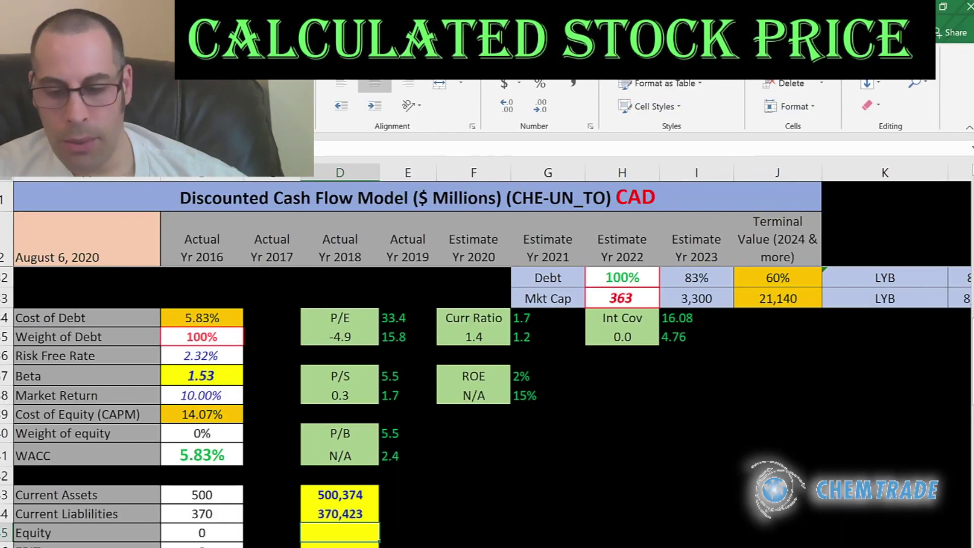
key(ctrl+v)
key(Return)
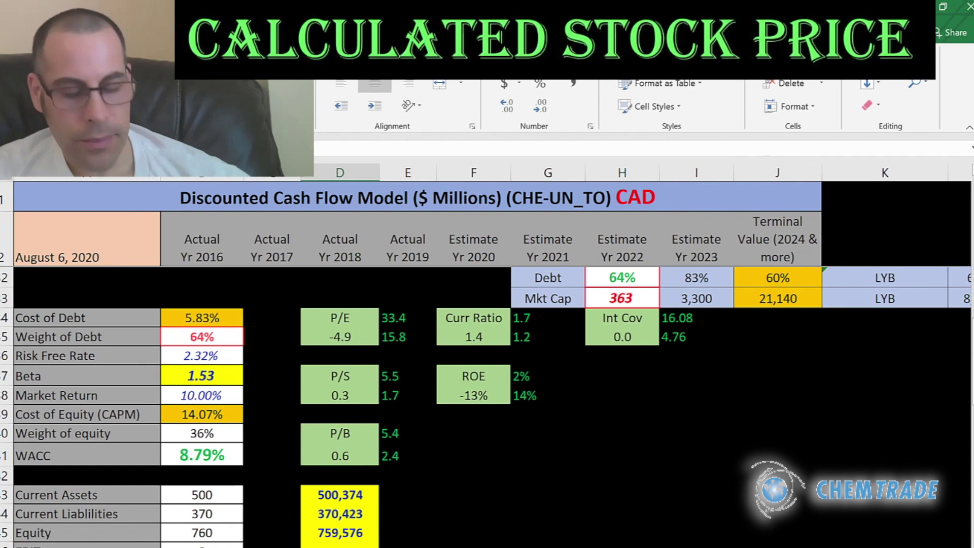
- Review equity components (retained earnings -870,874, other comprehensive income 158,614), then return to the workbook
key(alt+Tab)
scroll(425, 403, down, 2)
click(33, 276)
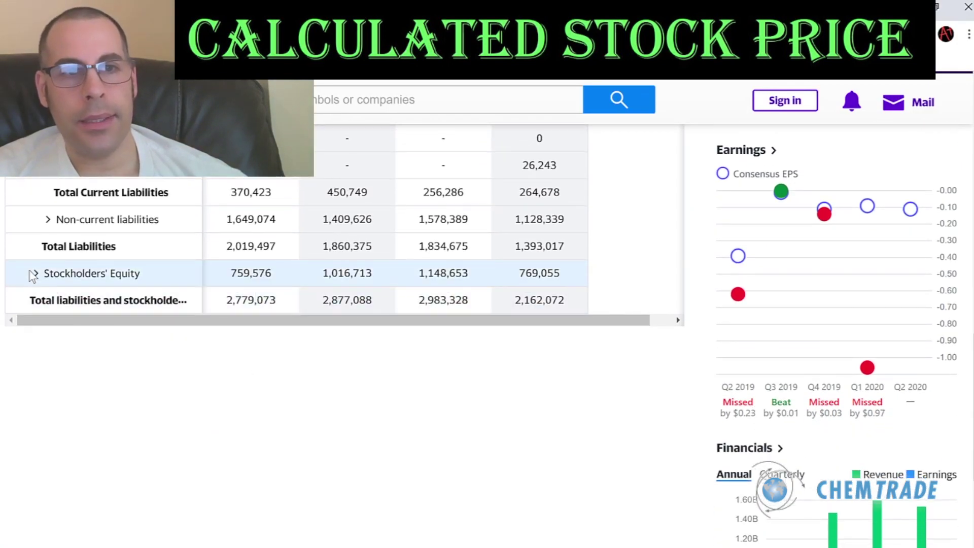
click(33, 276)
triple_click(253, 327)
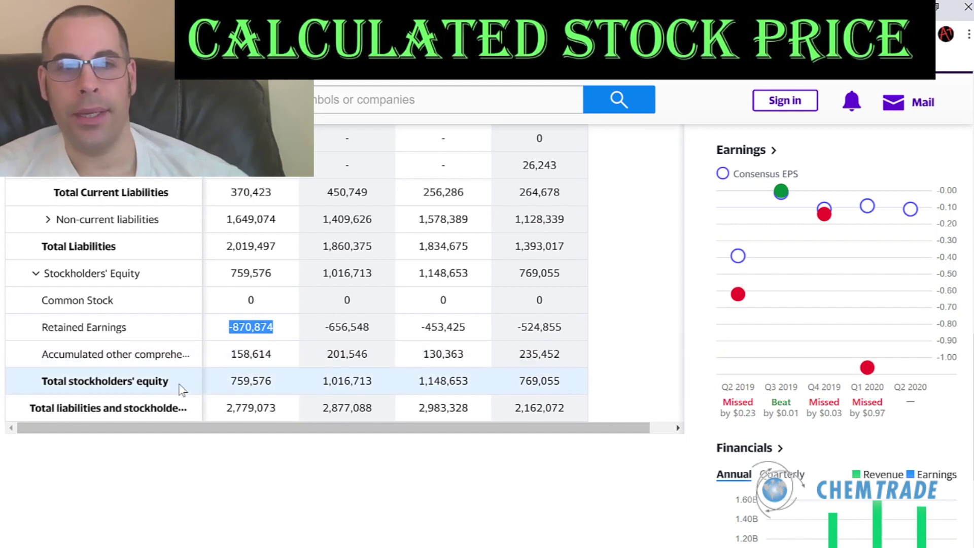
double_click(247, 355)
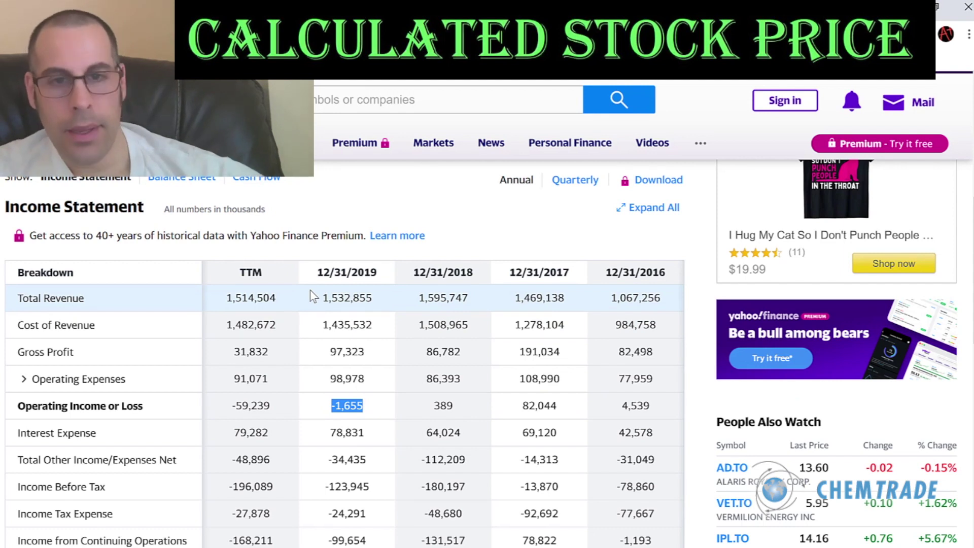
key(alt+Tab)
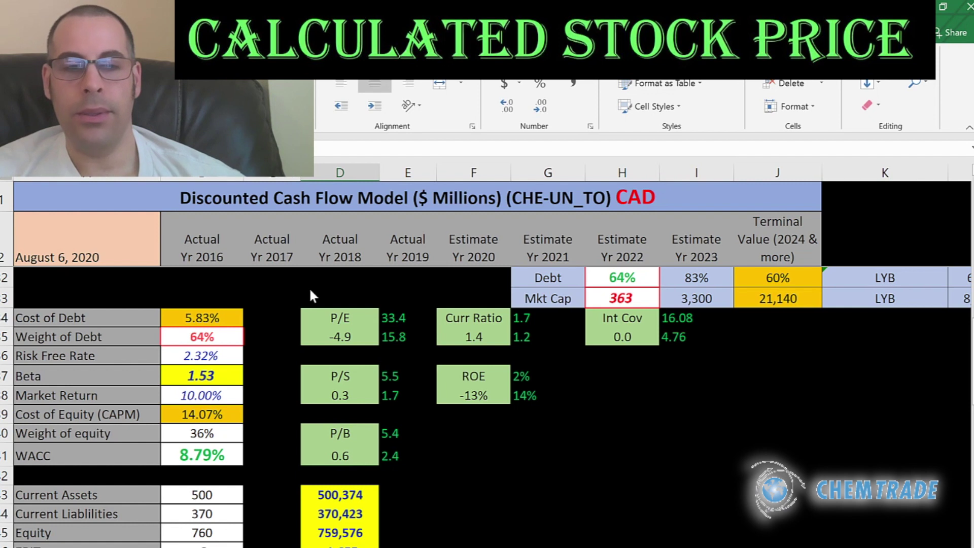
key(Left)
key(Up)
key(Up)
key(Up)
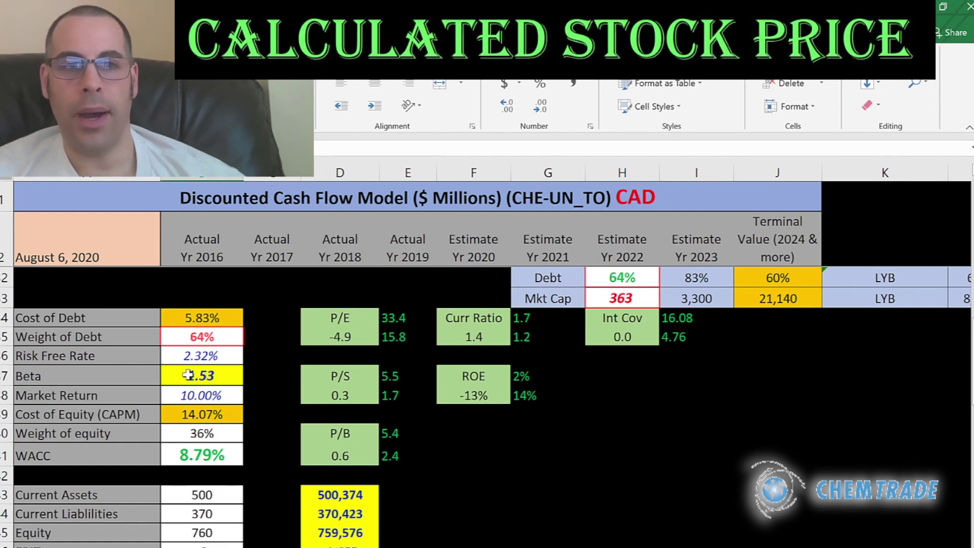
key(Up)
click(195, 318)
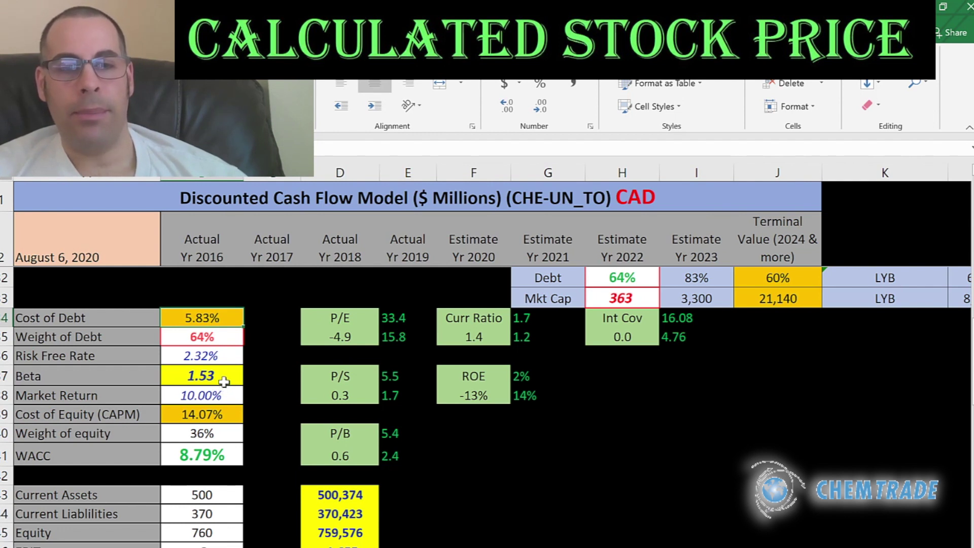
key(Down)
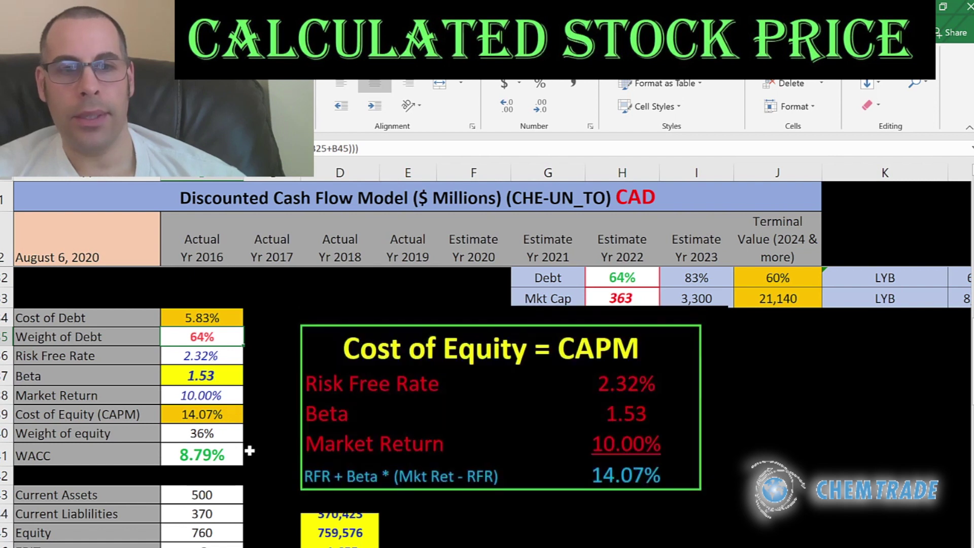
key(Down)
key(Down)
key(Down)
key(Down)
key(Down)
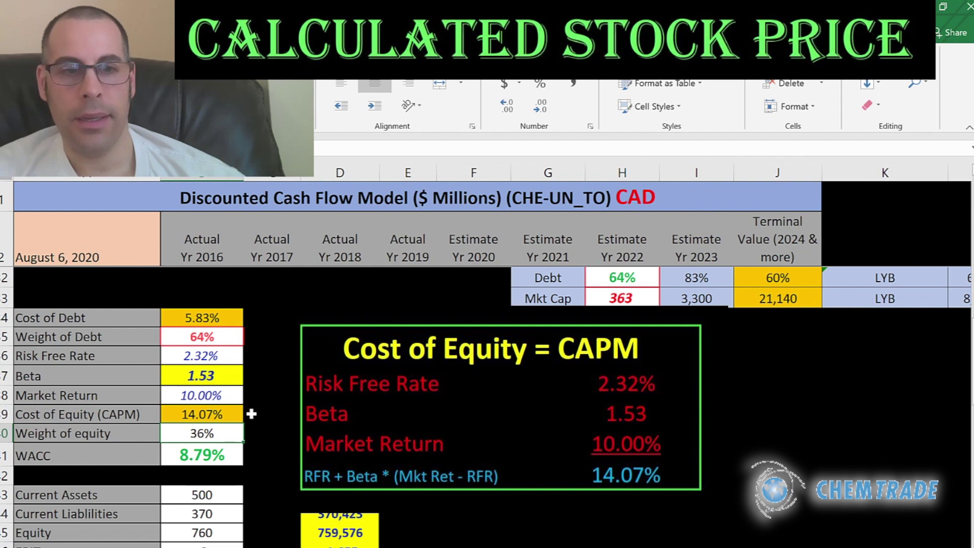
key(Down)
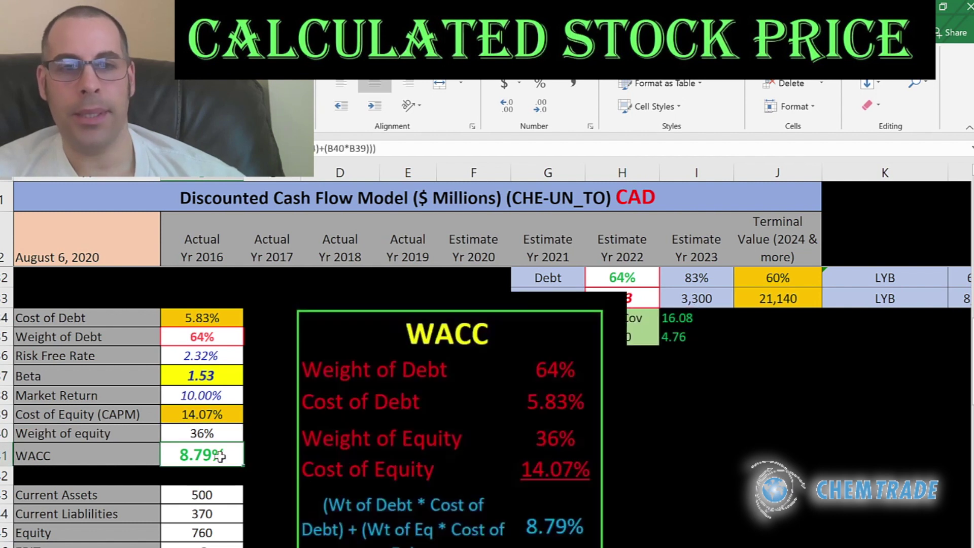
click(190, 315)
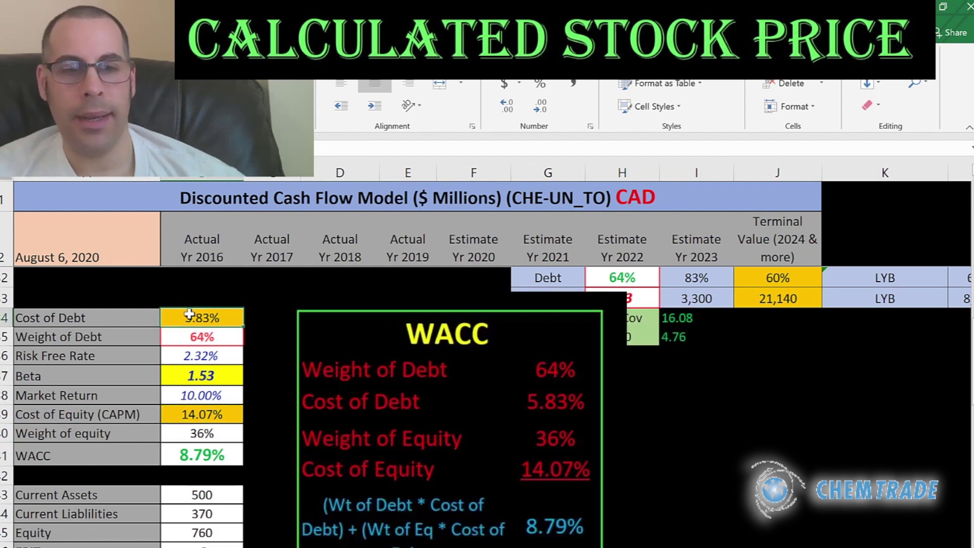
click(192, 412)
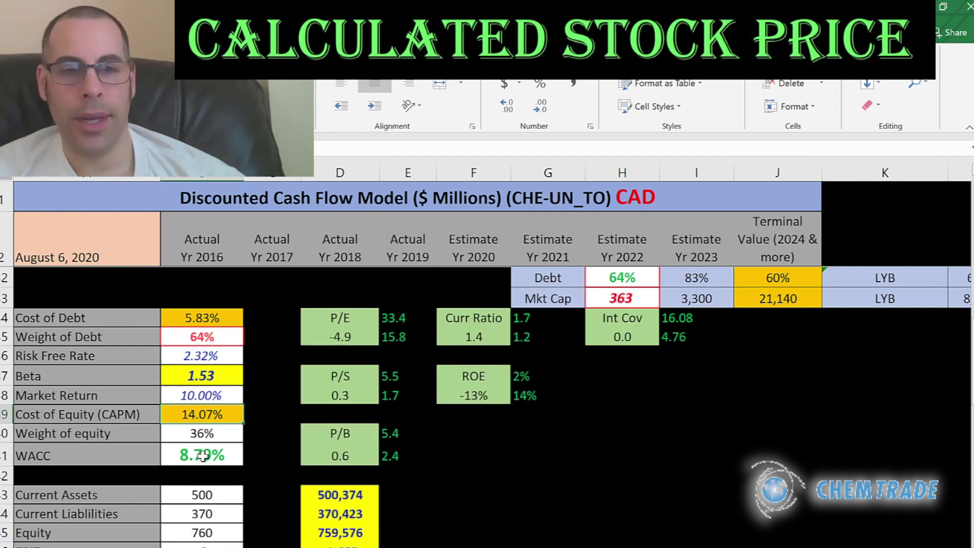
scroll(206, 456, up, 10)
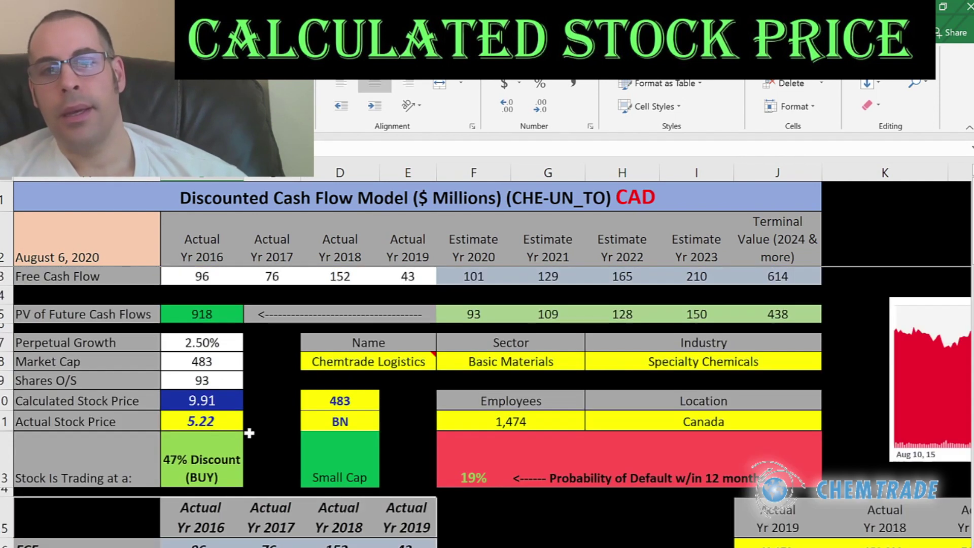
click(488, 282)
key(Right)
key(Right)
key(Right)
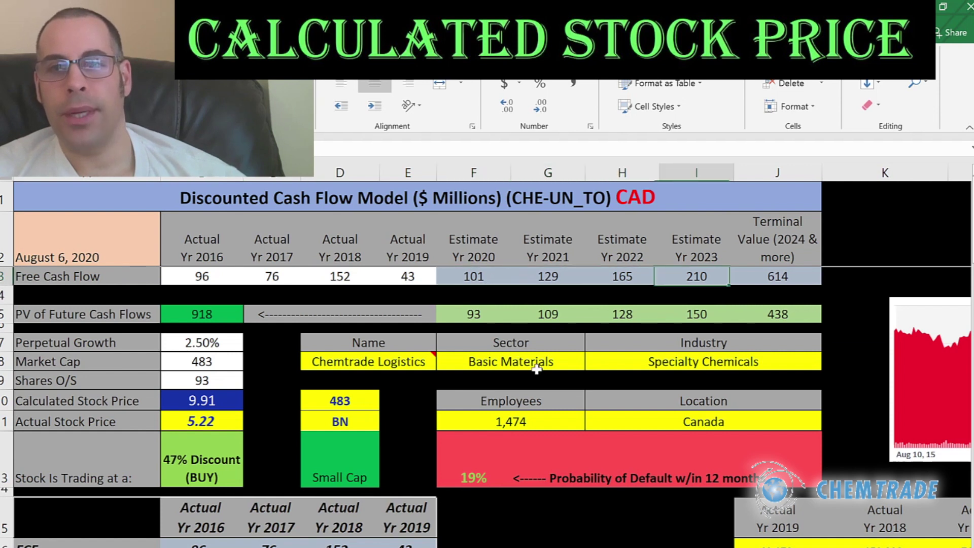
key(Right)
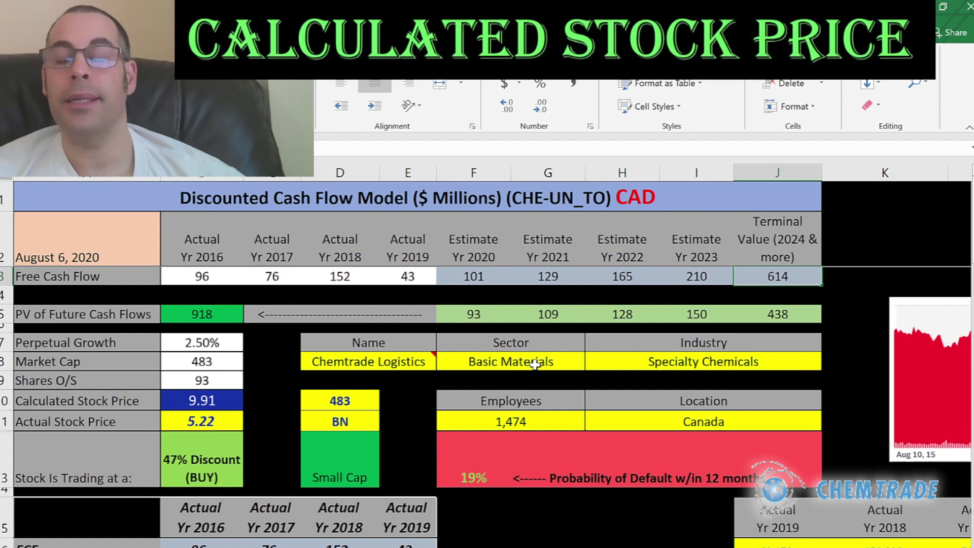
drag(475, 277, 742, 280)
scroll(262, 312, down, 4)
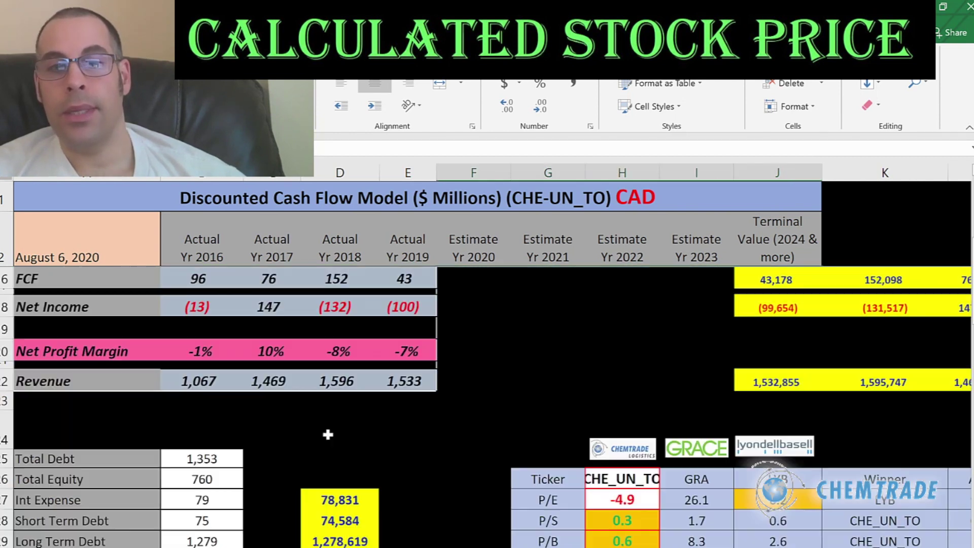
scroll(260, 338, up, 1)
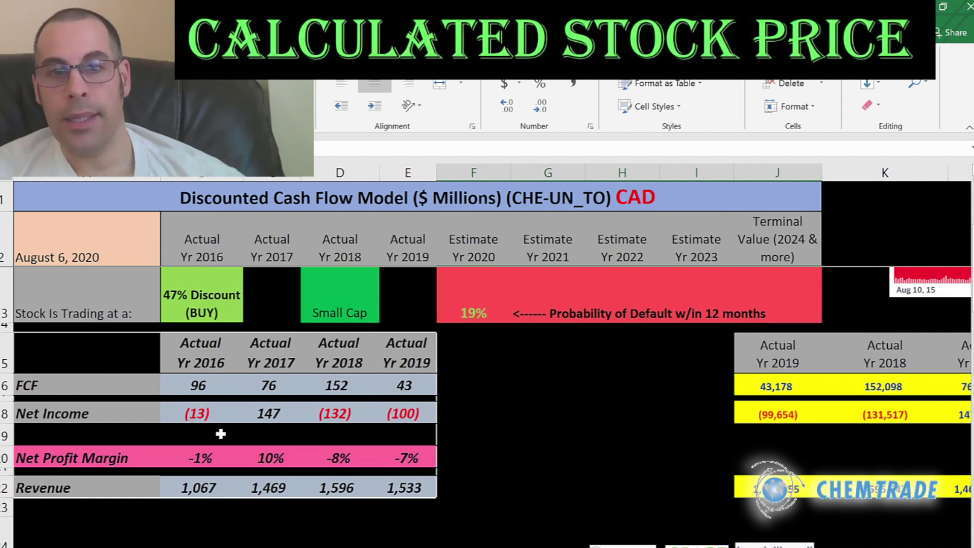
key(Up)
key(Up)
key(Up)
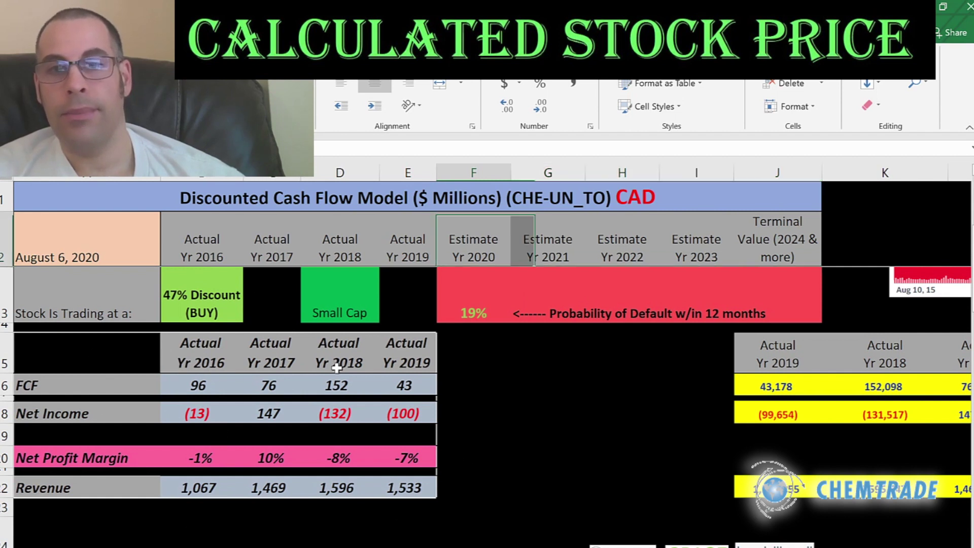
scroll(462, 302, up, 3)
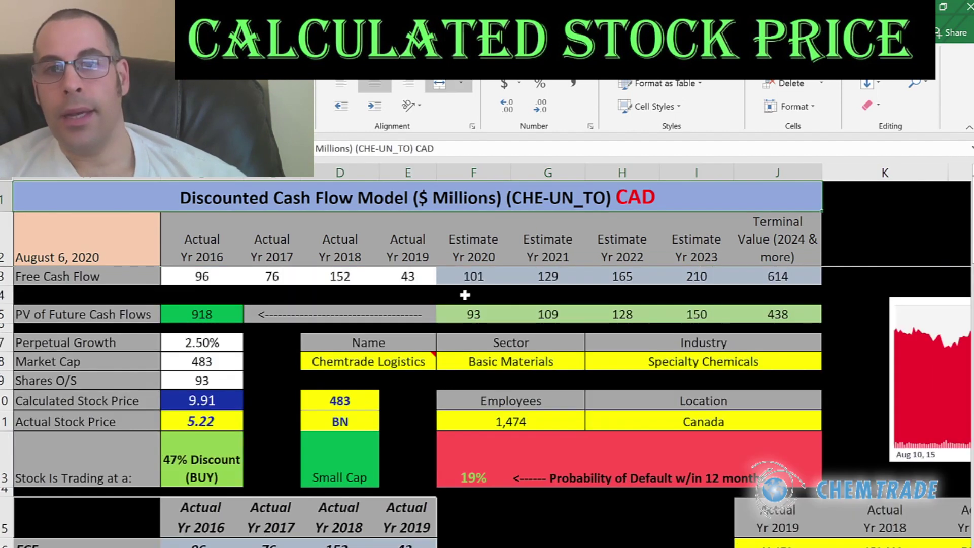
drag(469, 279, 781, 278)
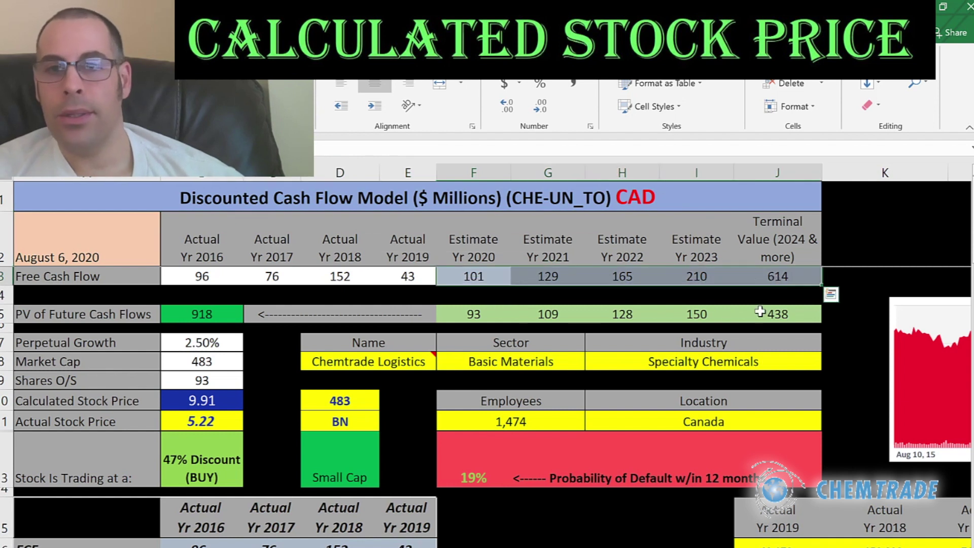
drag(780, 315, 475, 316)
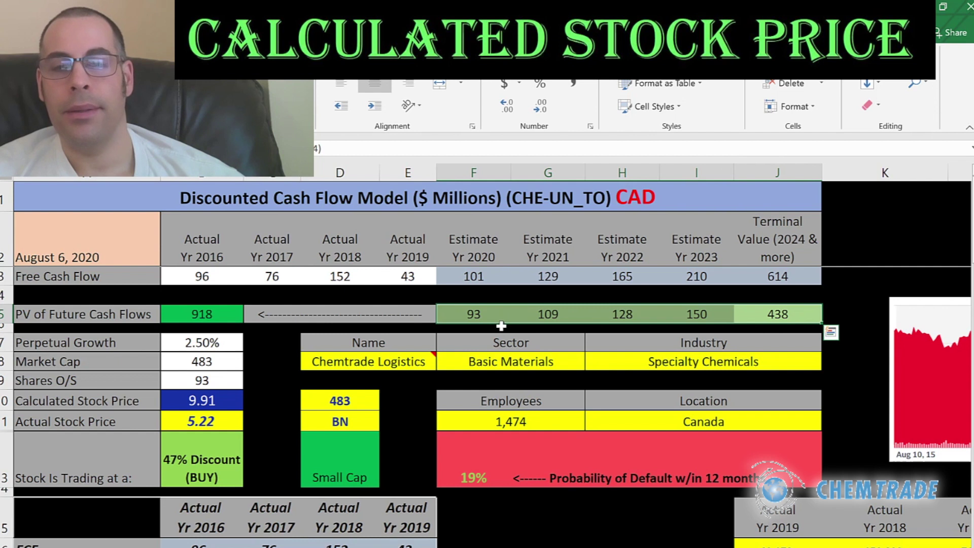
drag(794, 323, 498, 318)
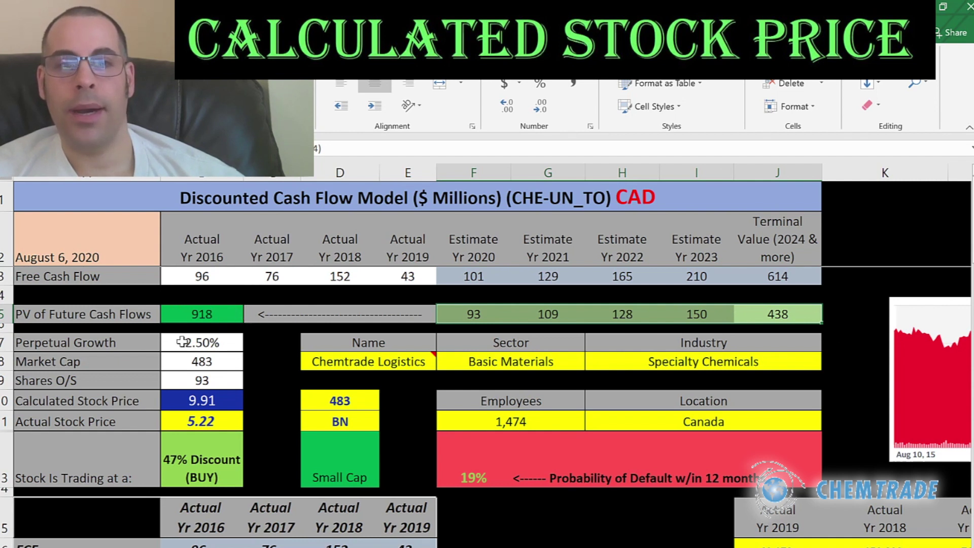
click(194, 383)
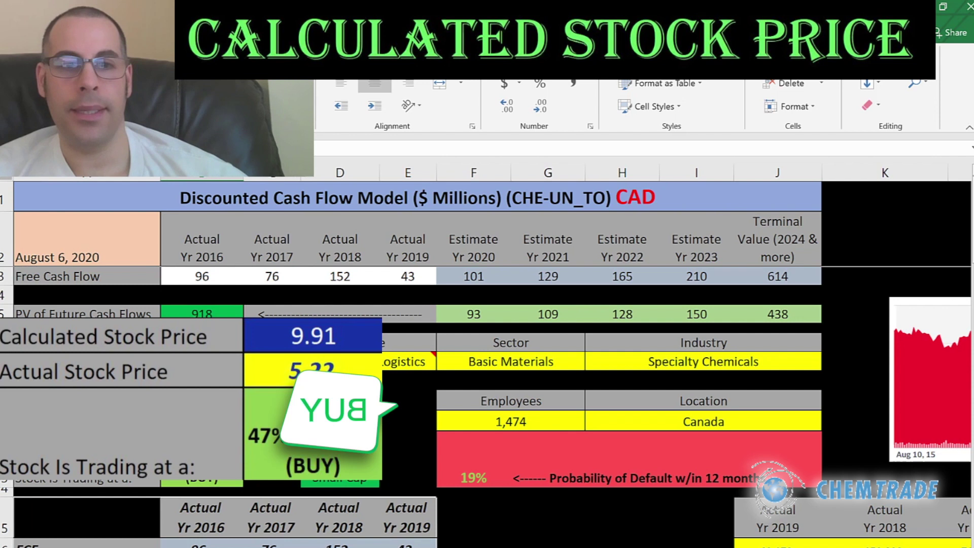
- Drag the Chemtrade share-price chart from the sheet's right edge to the centre of the DCF table
key(alt+Tab)
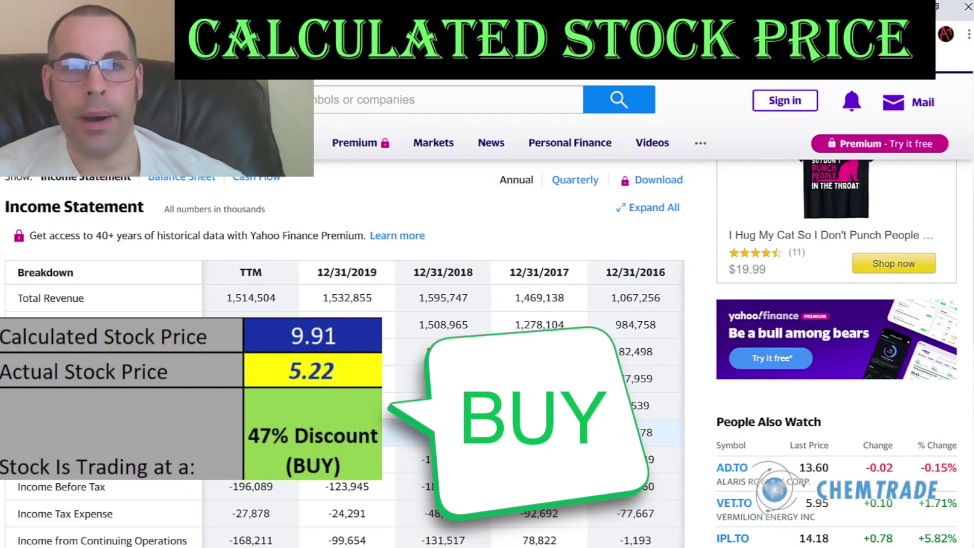
key(alt+Tab)
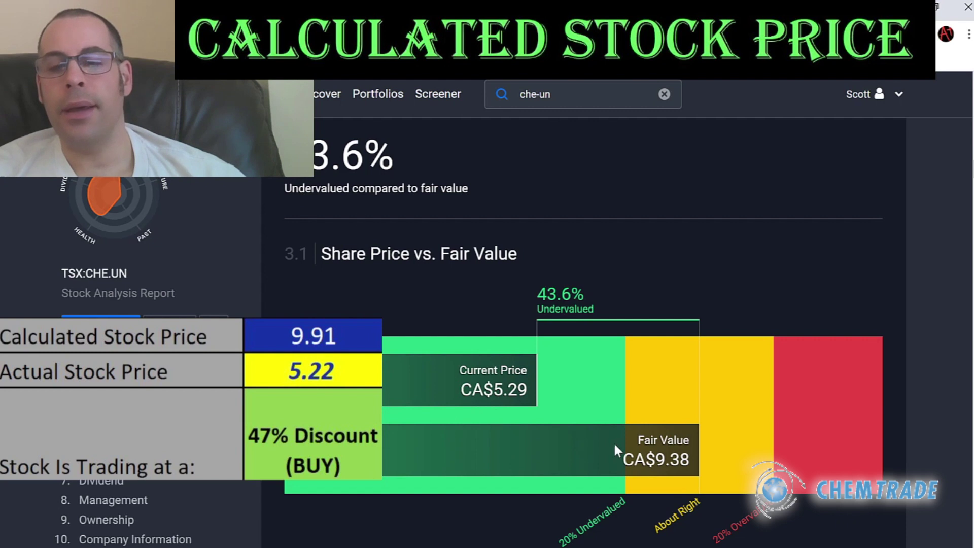
key(alt+Tab)
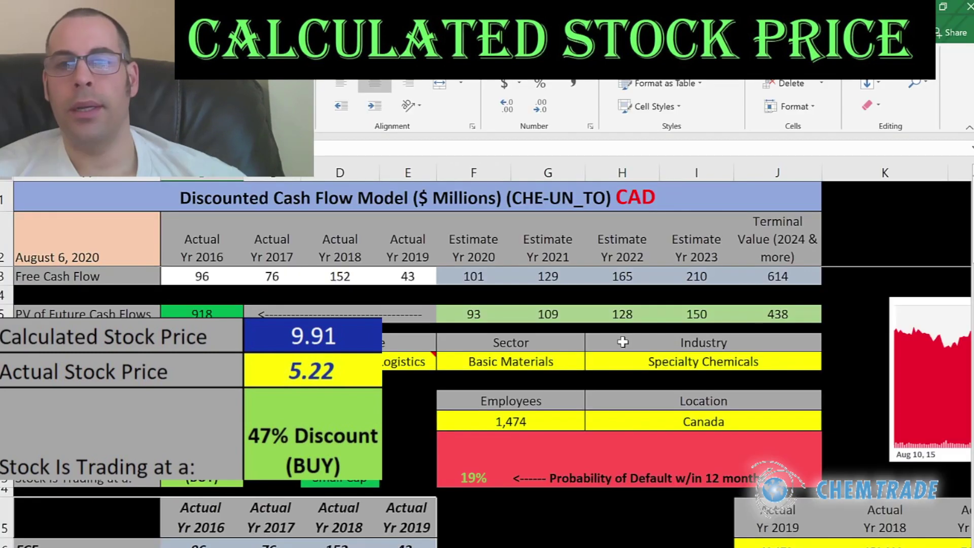
drag(922, 370, 565, 381)
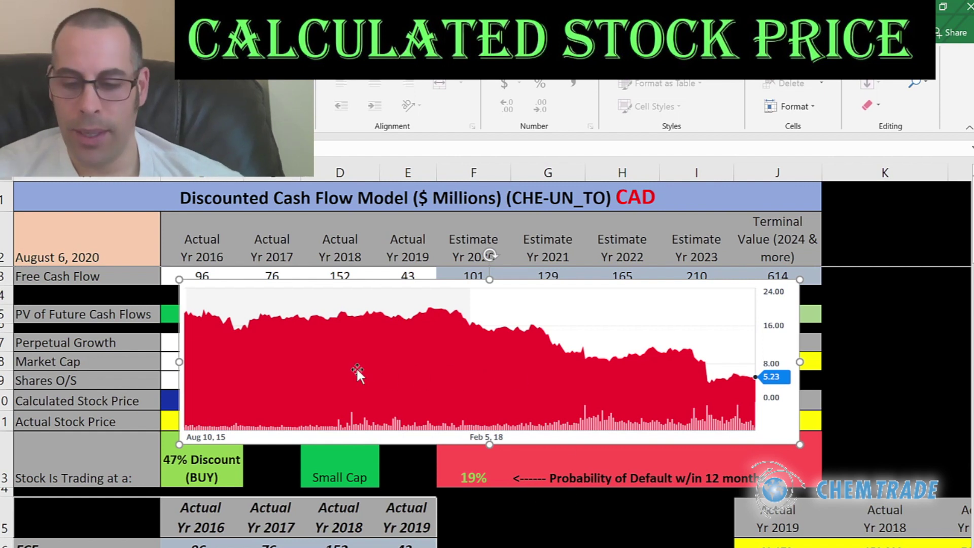
key(Delete)
scroll(355, 376, down, 8)
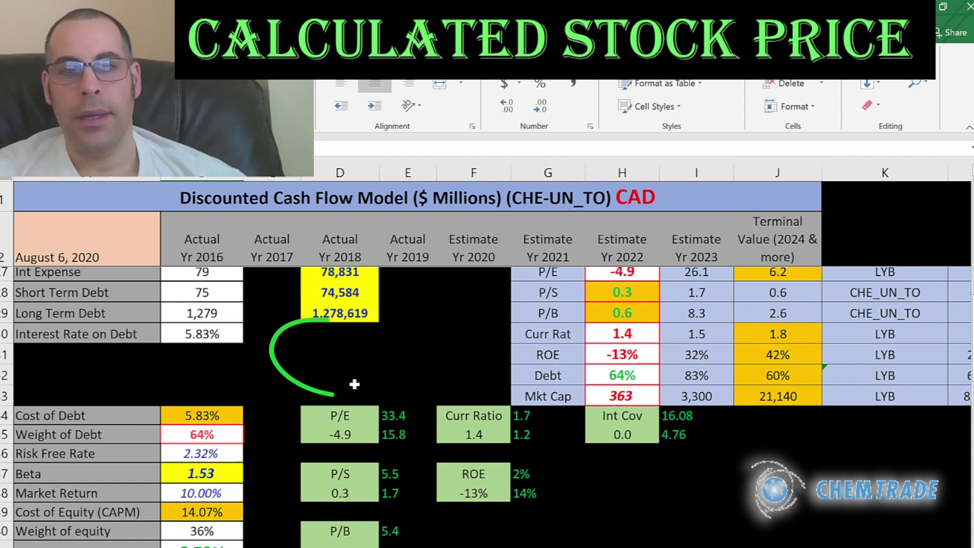
scroll(355, 384, down, 2)
click(350, 376)
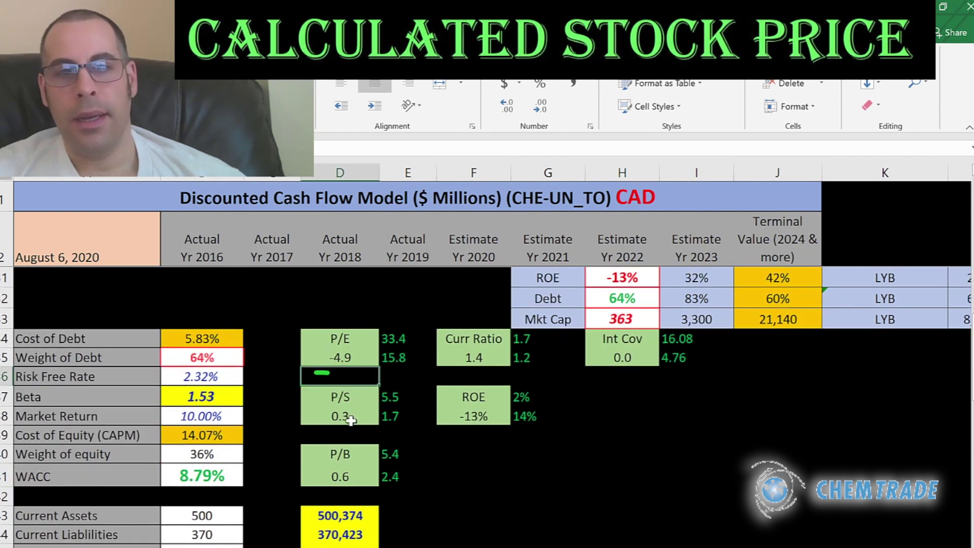
click(348, 471)
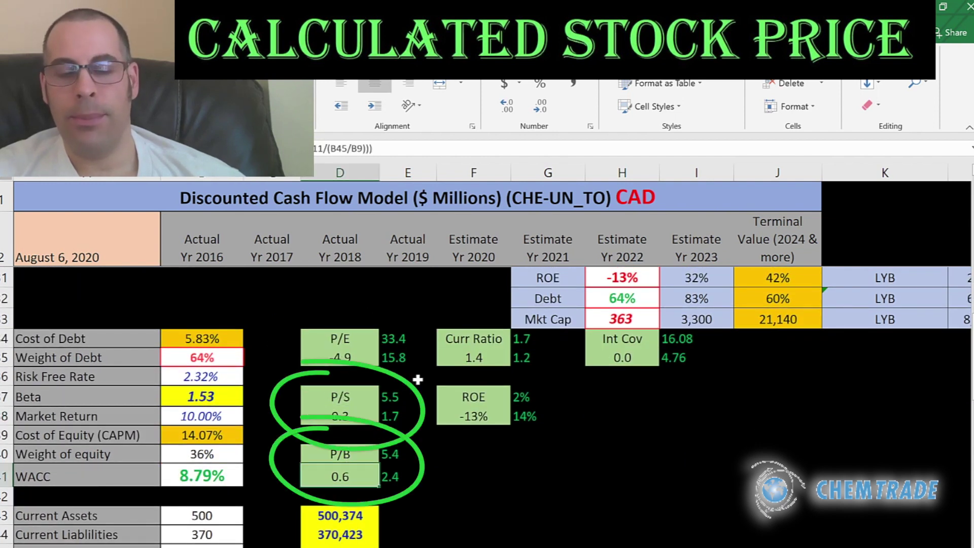
scroll(418, 380, down, 6)
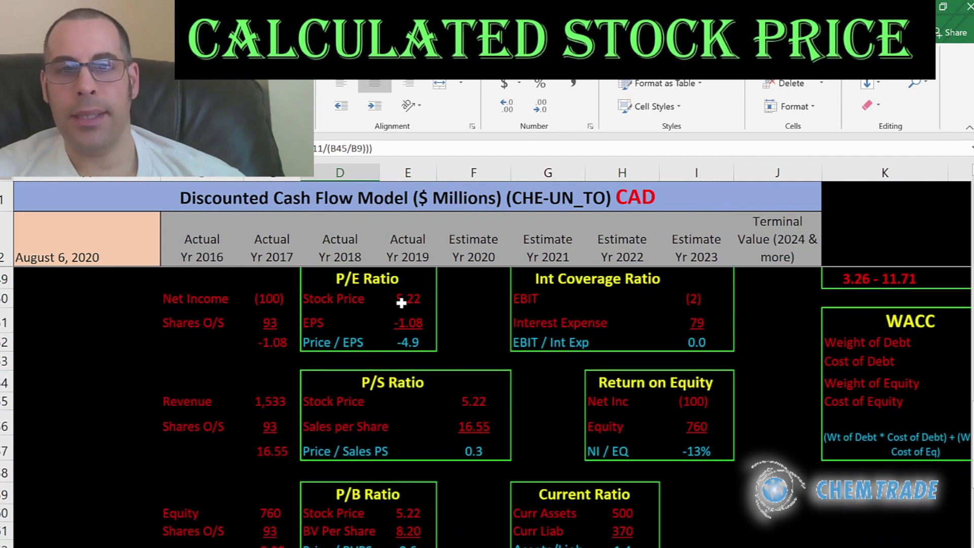
click(405, 318)
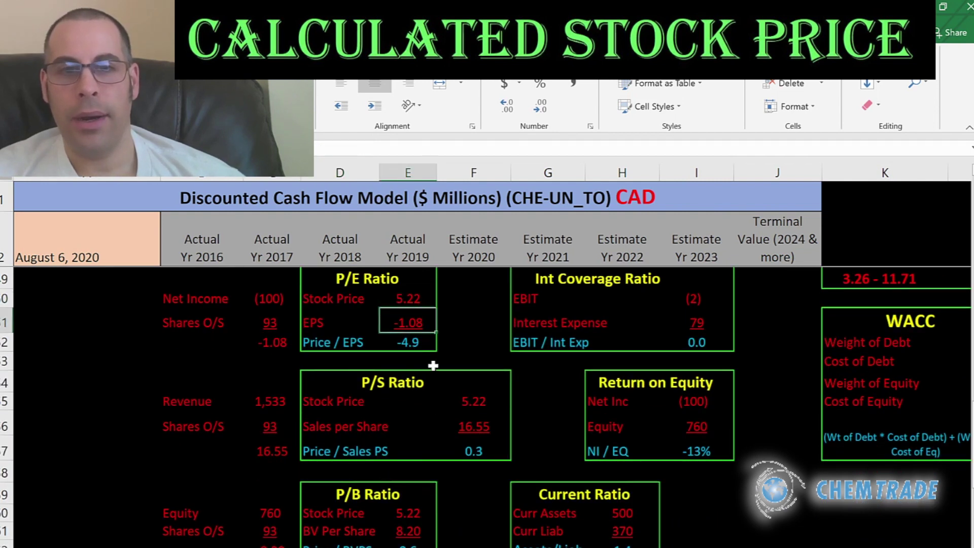
key(Left)
key(Left)
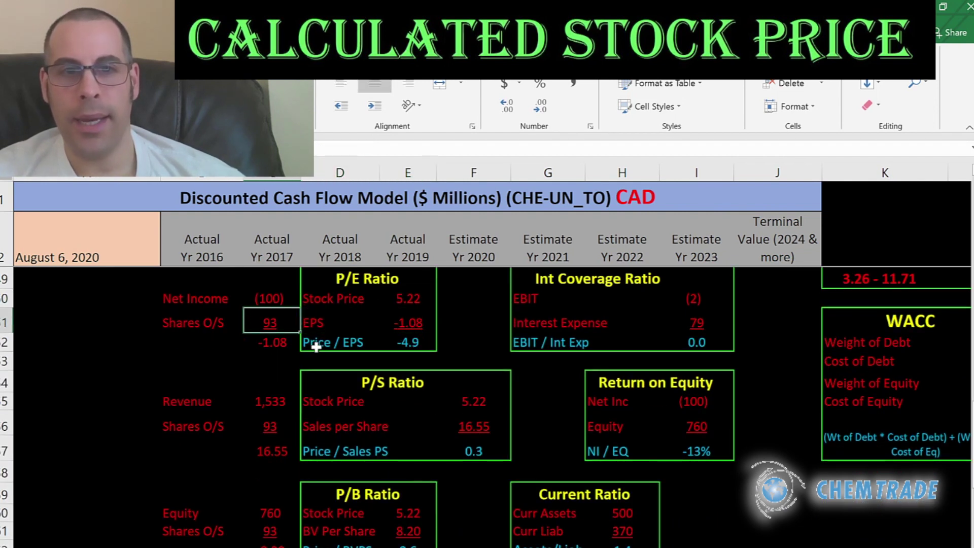
key(Up)
key(Down)
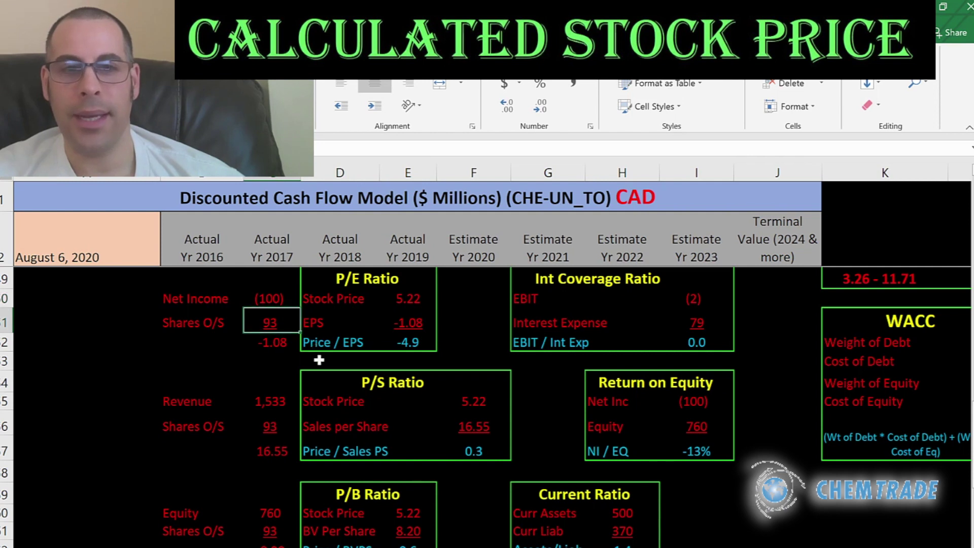
key(Up)
key(Right)
key(Right)
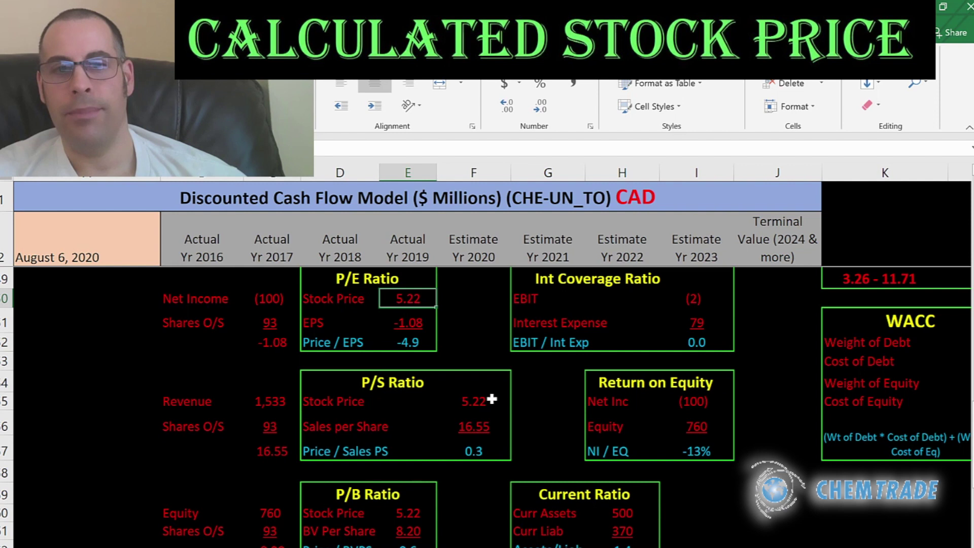
click(474, 400)
key(Down)
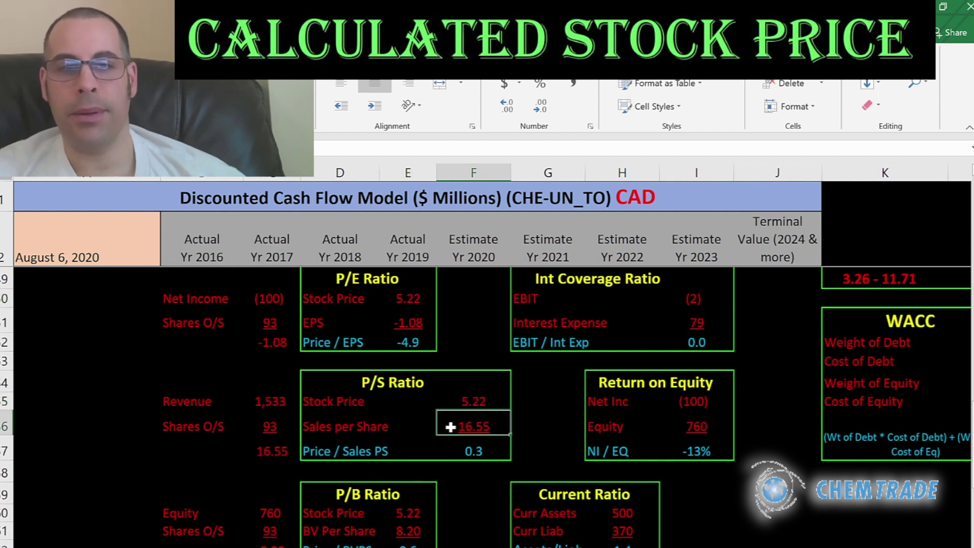
key(Left)
key(Left)
key(Left)
key(Up)
key(Down)
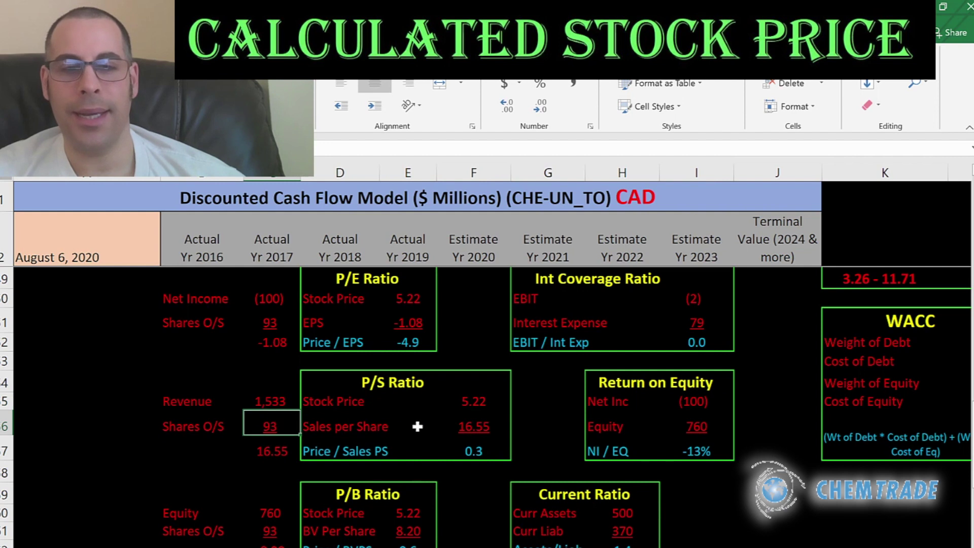
key(Down)
key(Right)
key(Right)
key(Right)
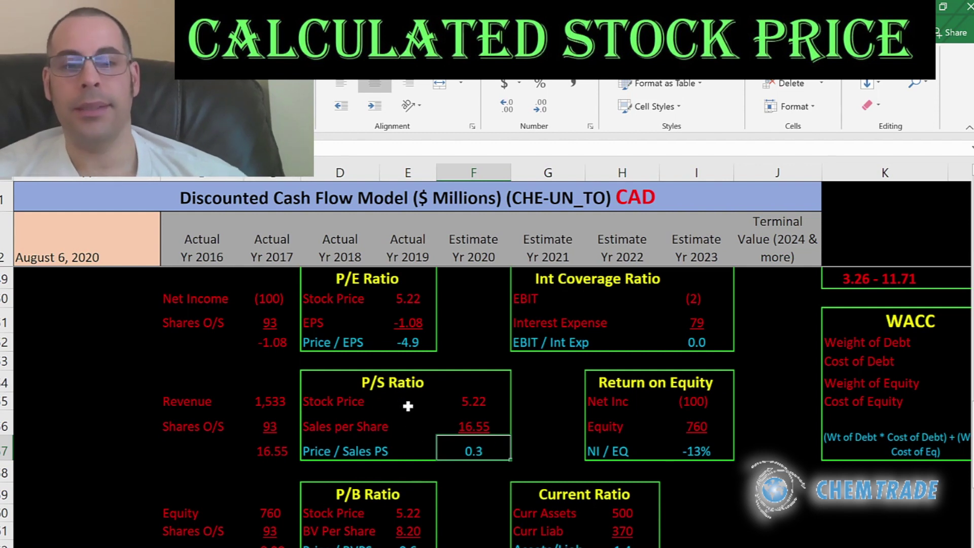
scroll(401, 404, down, 2)
click(408, 387)
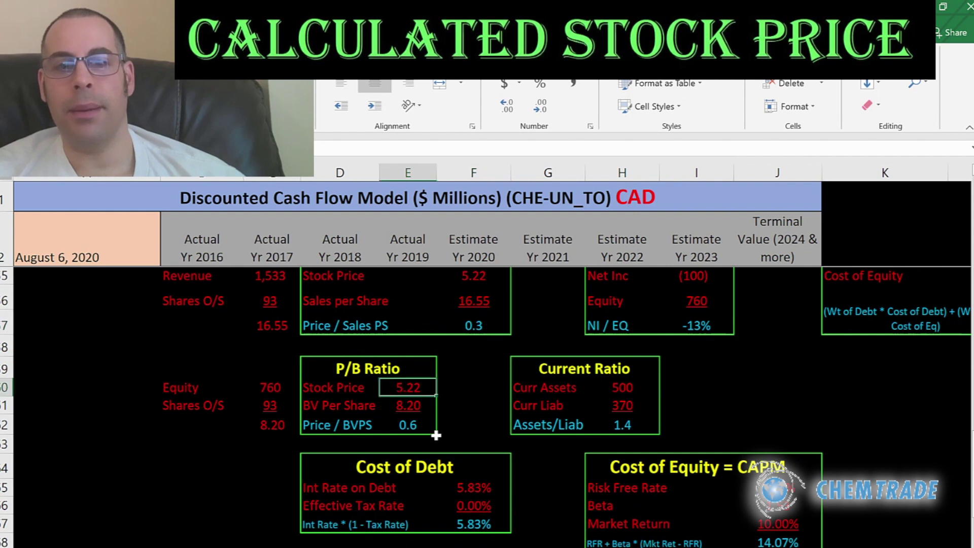
click(410, 403)
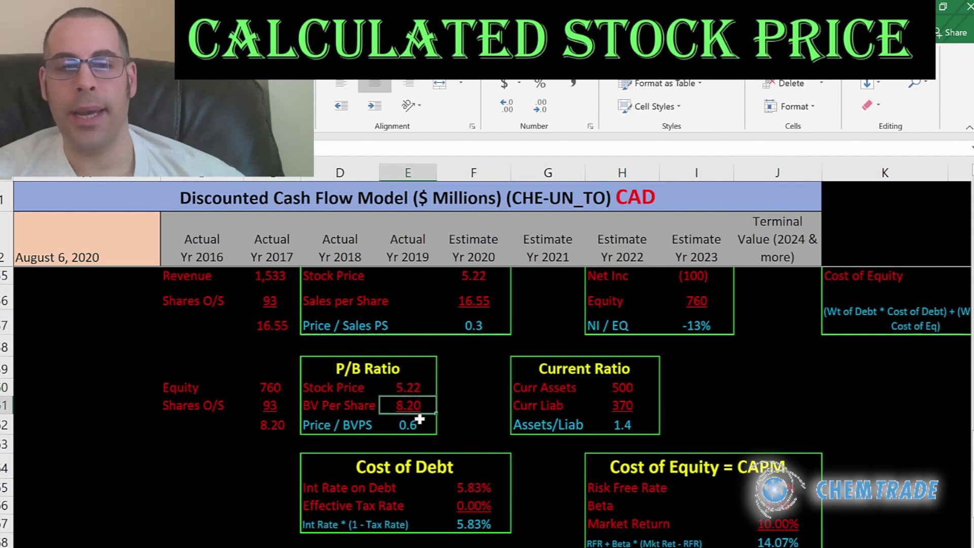
click(278, 388)
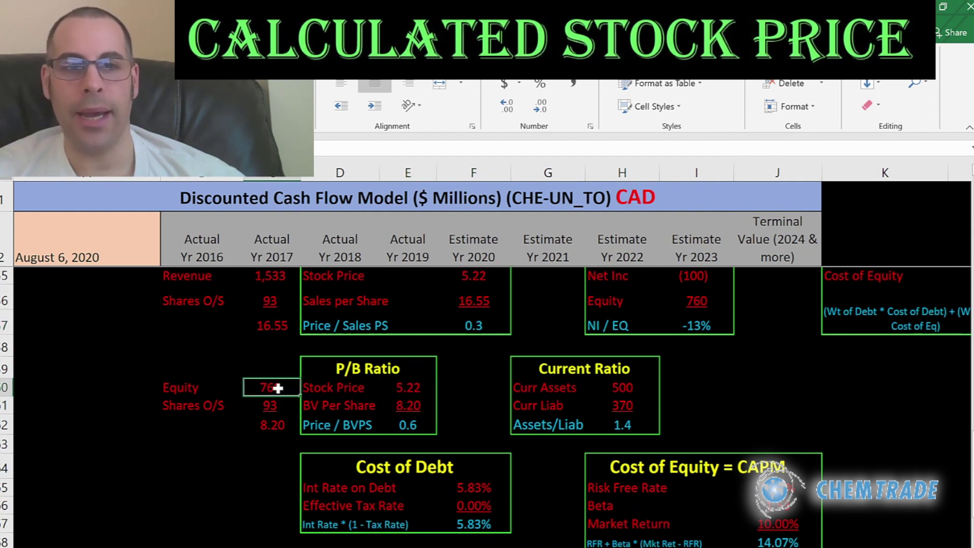
click(263, 409)
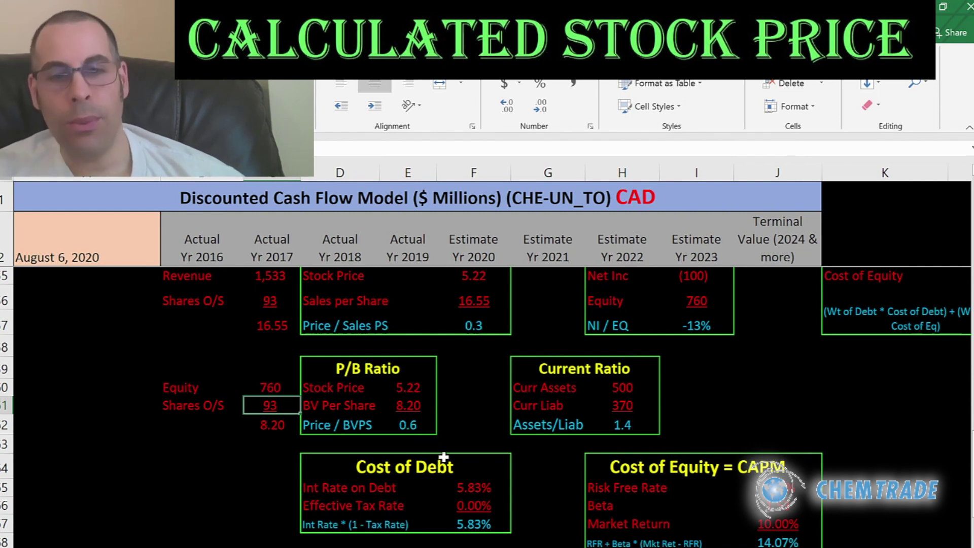
click(407, 405)
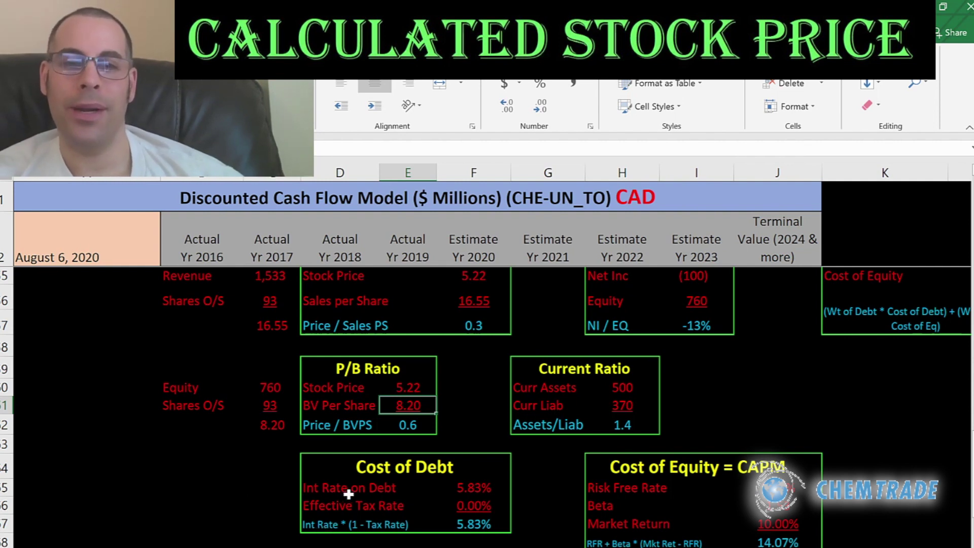
click(403, 388)
click(411, 408)
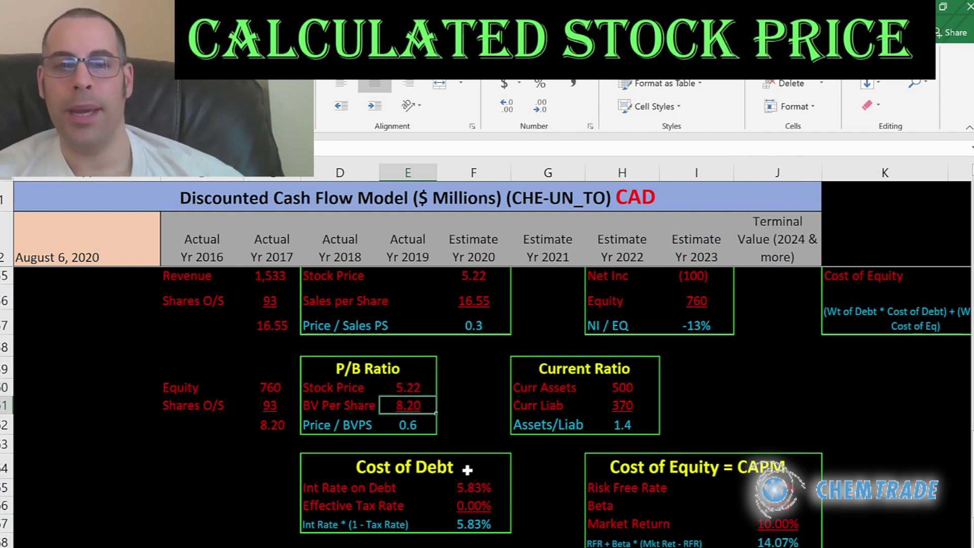
click(420, 389)
click(409, 411)
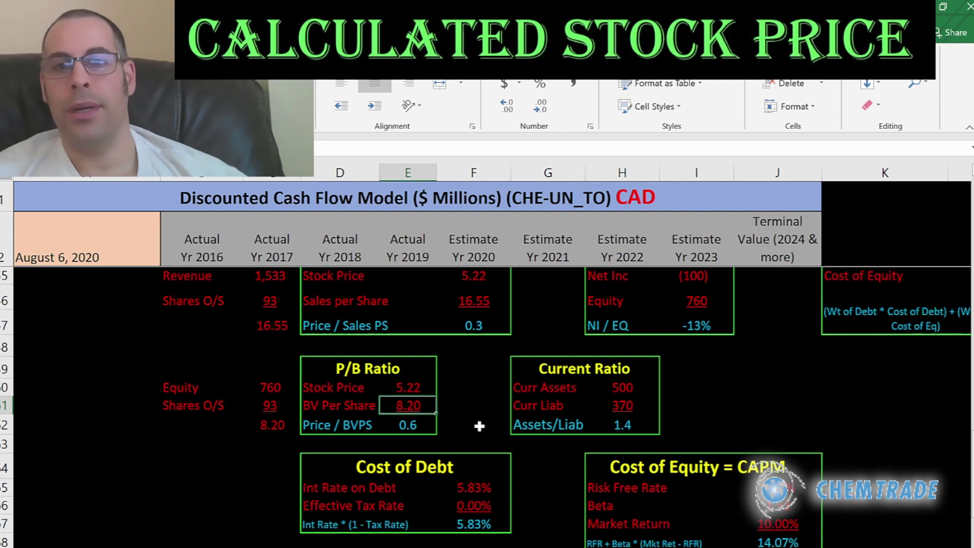
scroll(473, 429, up, 8)
click(476, 350)
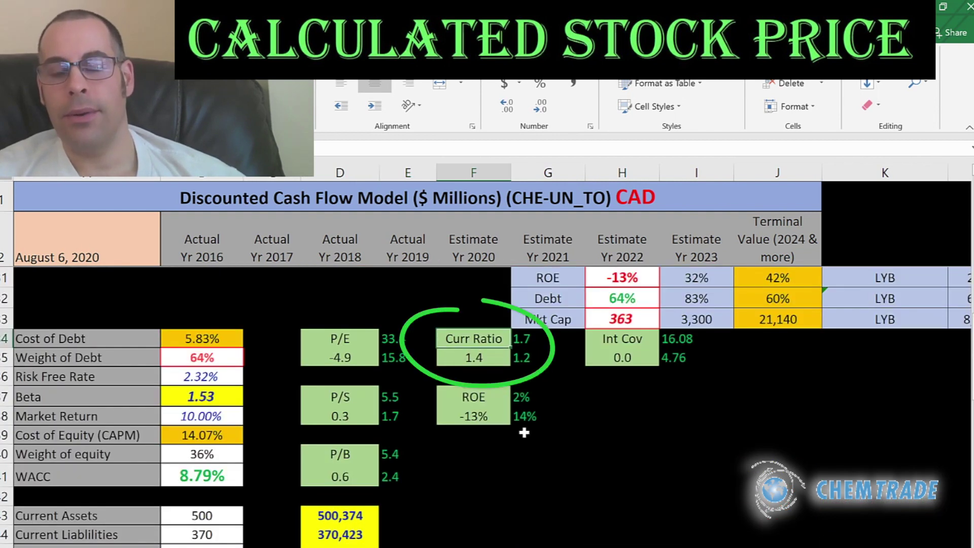
key(Down)
key(Down)
key(Down)
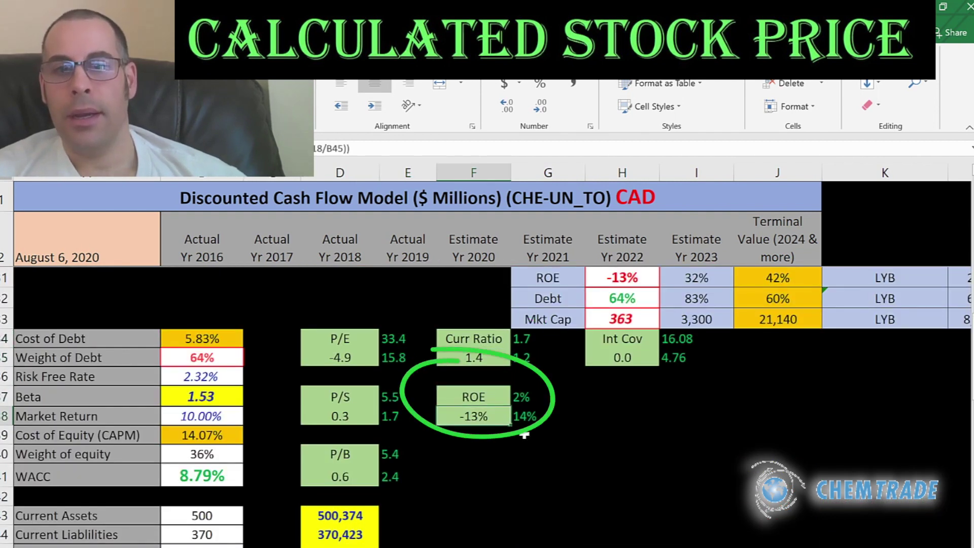
key(Up)
key(Up)
key(Up)
key(Right)
key(Right)
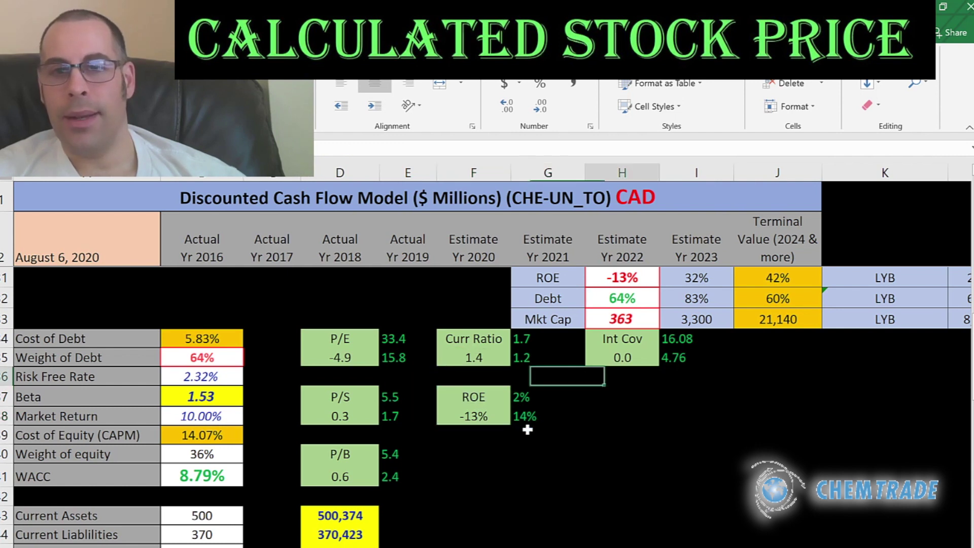
scroll(528, 427, up, 1)
scroll(538, 414, down, 8)
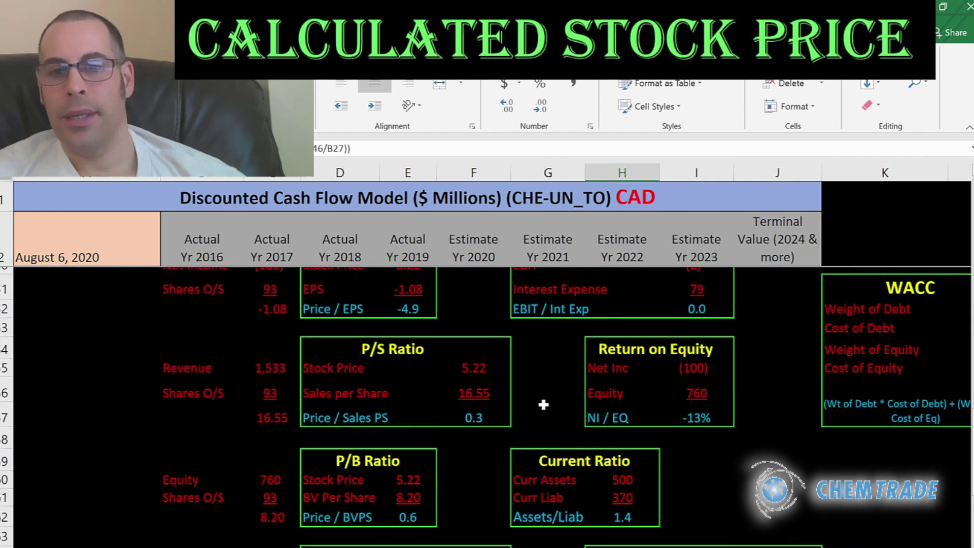
click(622, 450)
key(Down)
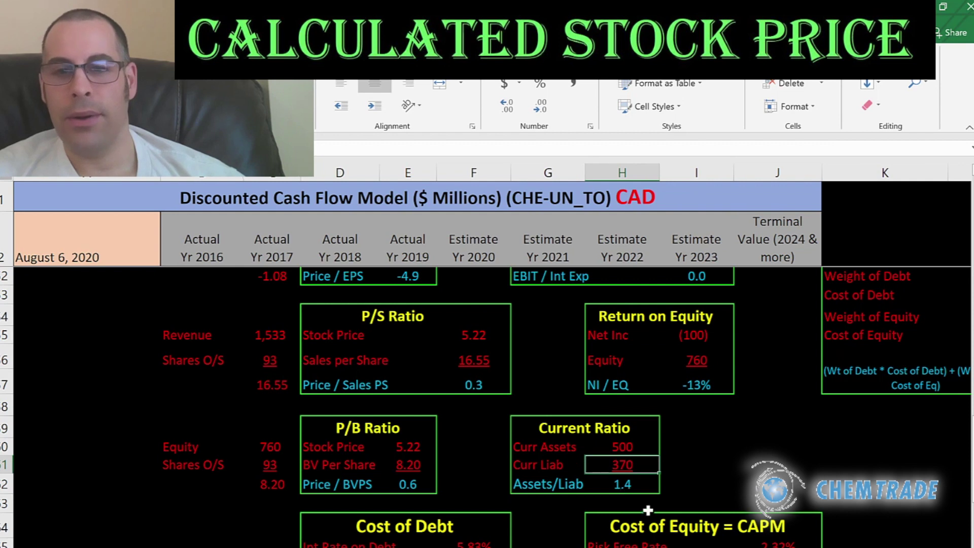
key(Down)
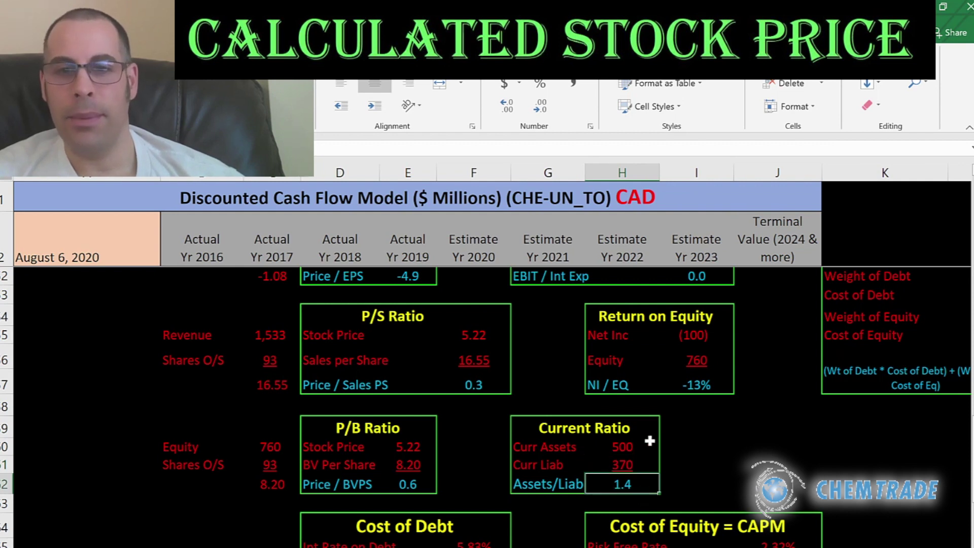
scroll(652, 426, up, 1)
click(697, 402)
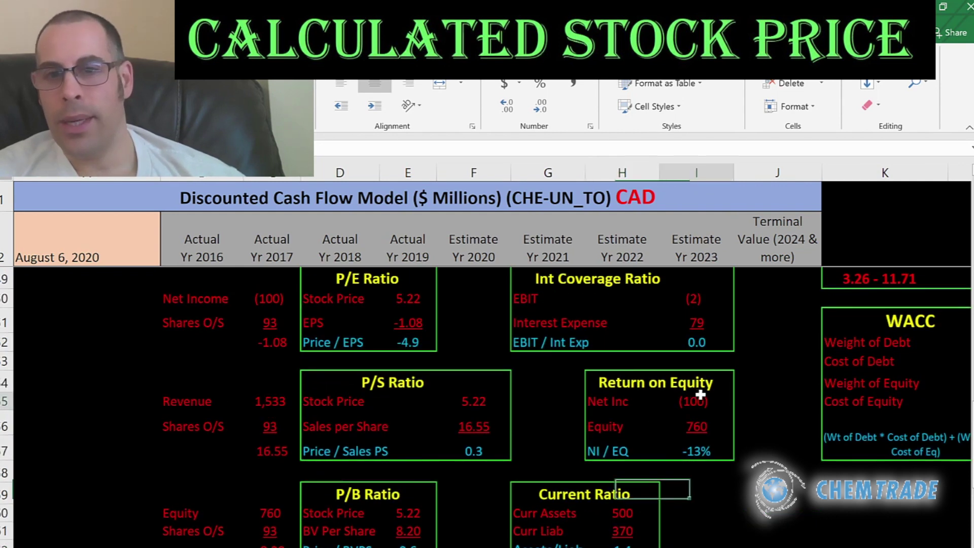
key(Down)
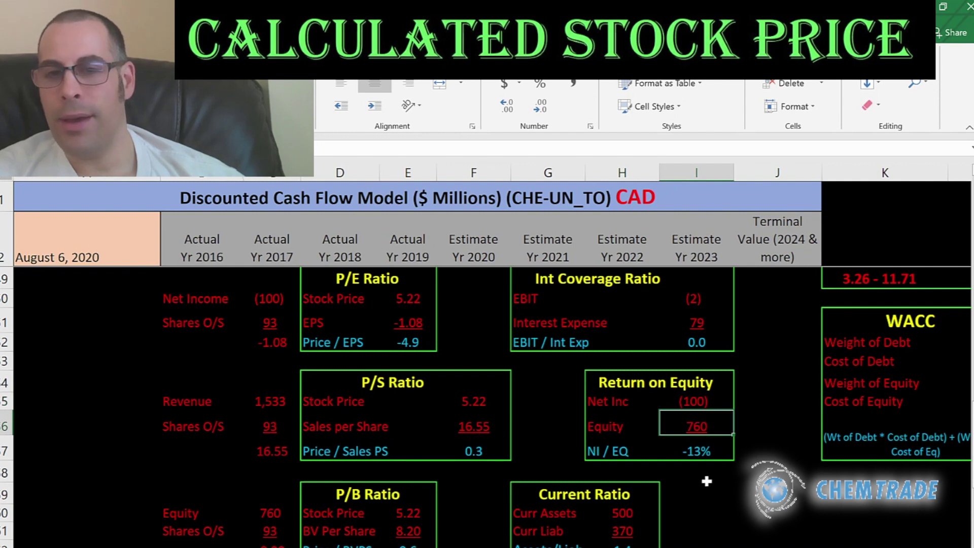
key(Down)
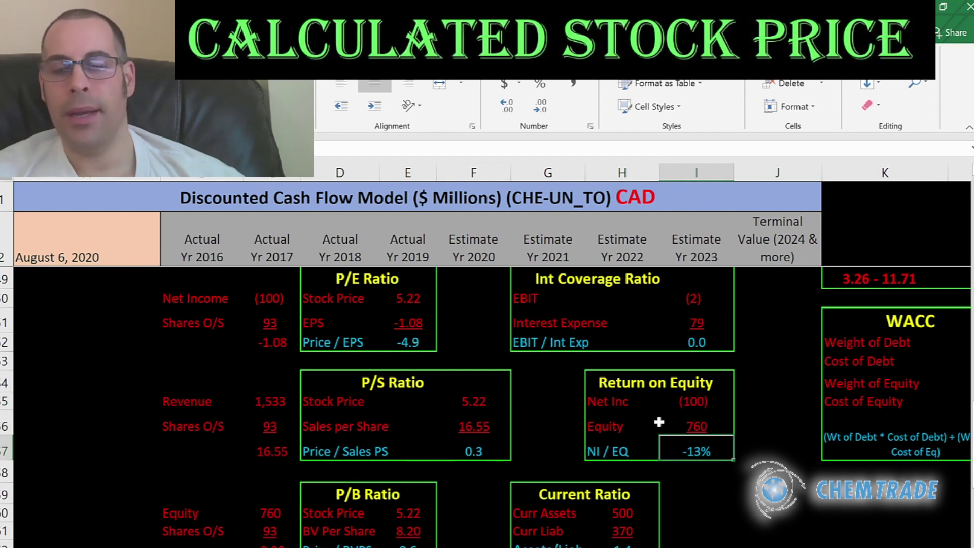
scroll(657, 421, up, 1)
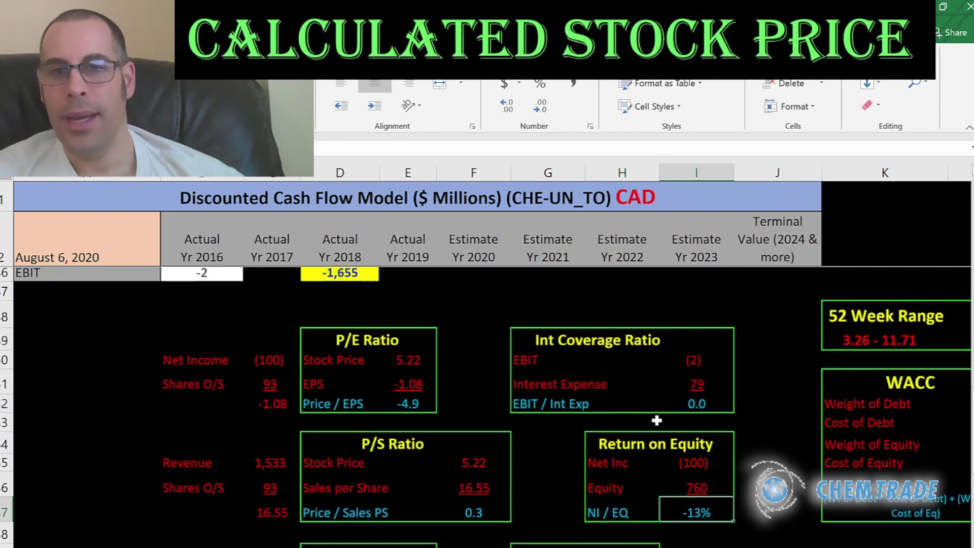
click(693, 386)
key(Up)
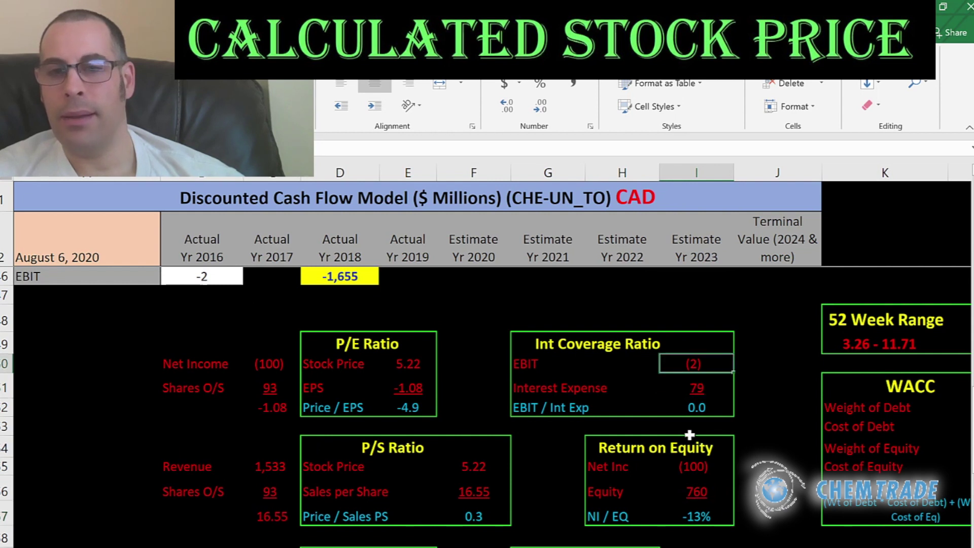
key(Up)
key(Up)
key(Up)
key(Up)
key(Up)
key(Up)
key(Up)
key(Up)
key(Up)
key(Up)
key(Up)
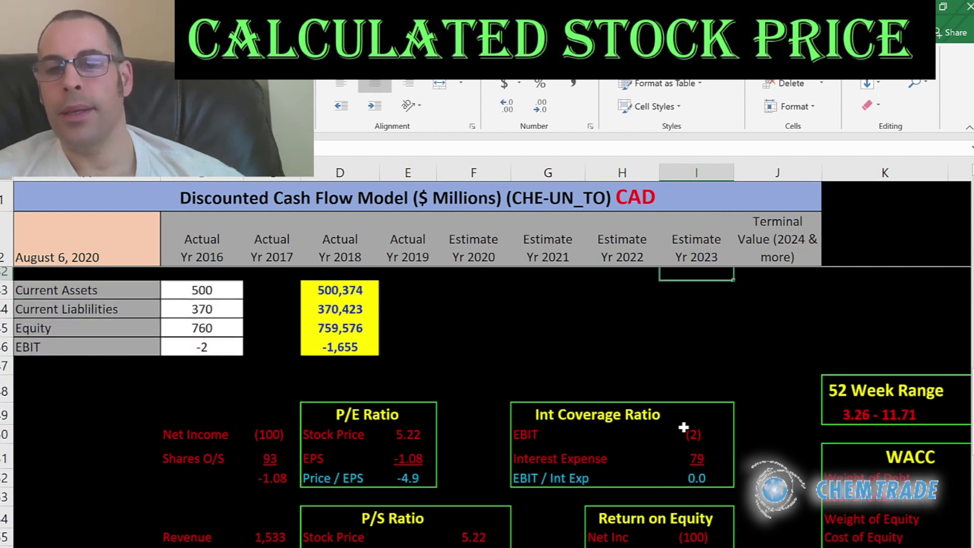
key(Up)
key(Up)
key(Up)
key(Up)
key(Up)
key(Up)
key(Up)
key(Up)
key(Up)
key(Up)
key(Up)
key(Up)
key(Up)
key(Up)
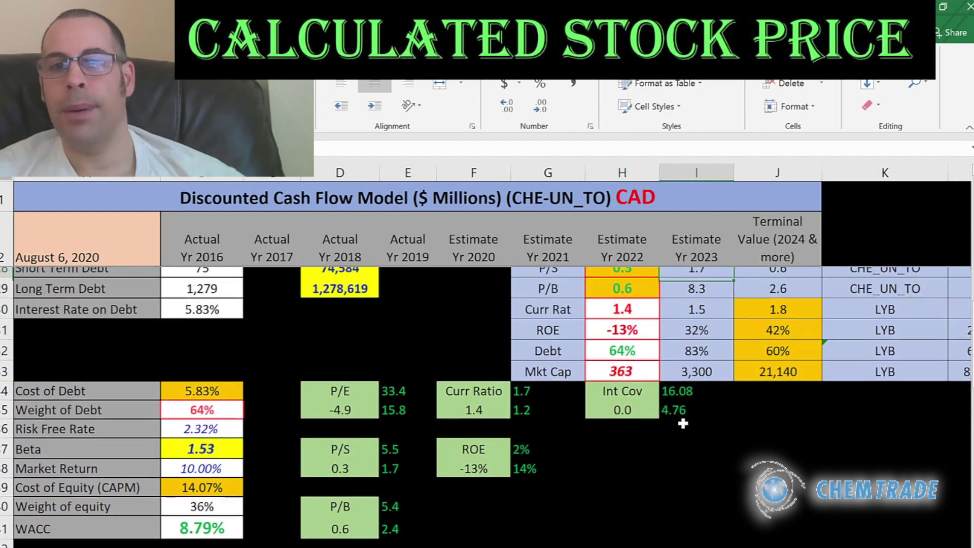
key(Up)
key(Up)
key(Up)
key(Right)
key(Right)
key(Right)
key(Right)
key(Right)
key(Right)
key(Right)
key(Right)
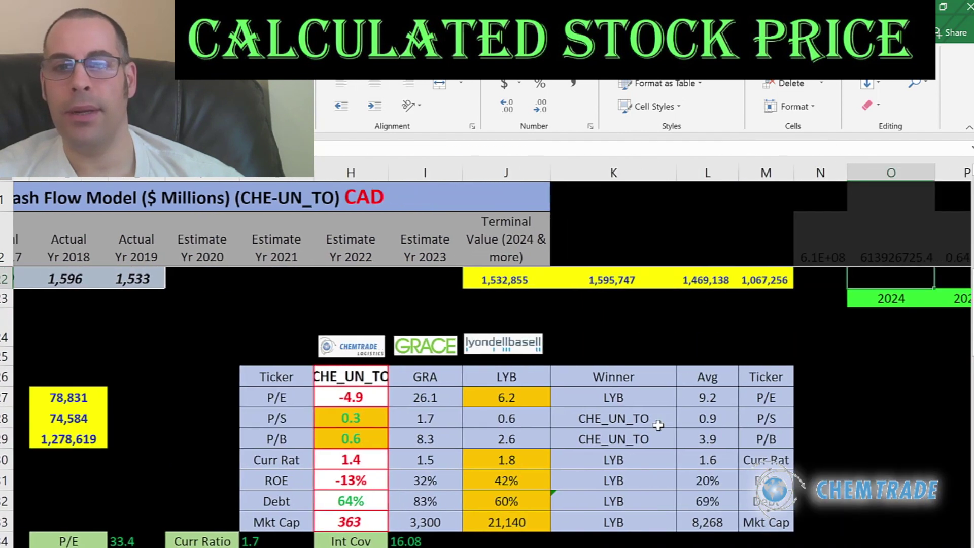
click(435, 385)
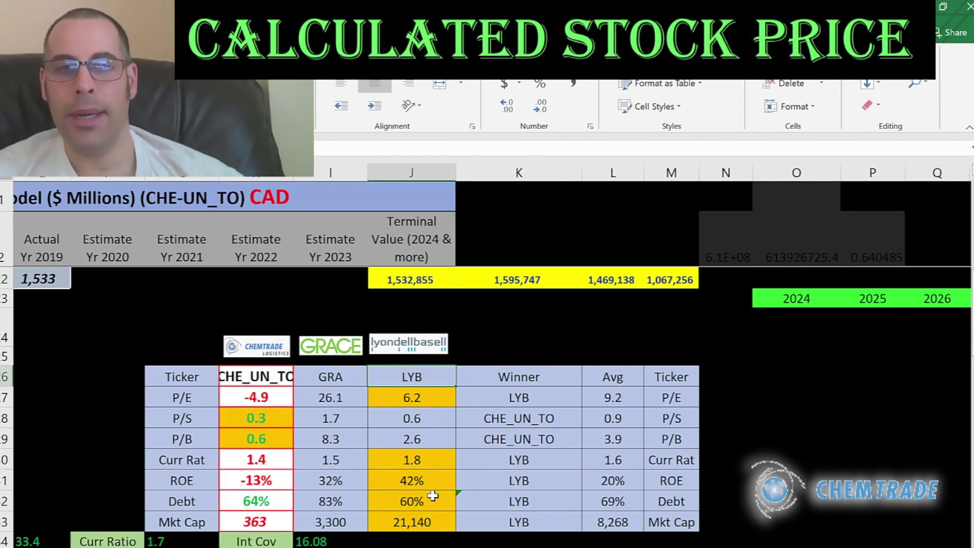
key(Left)
key(Left)
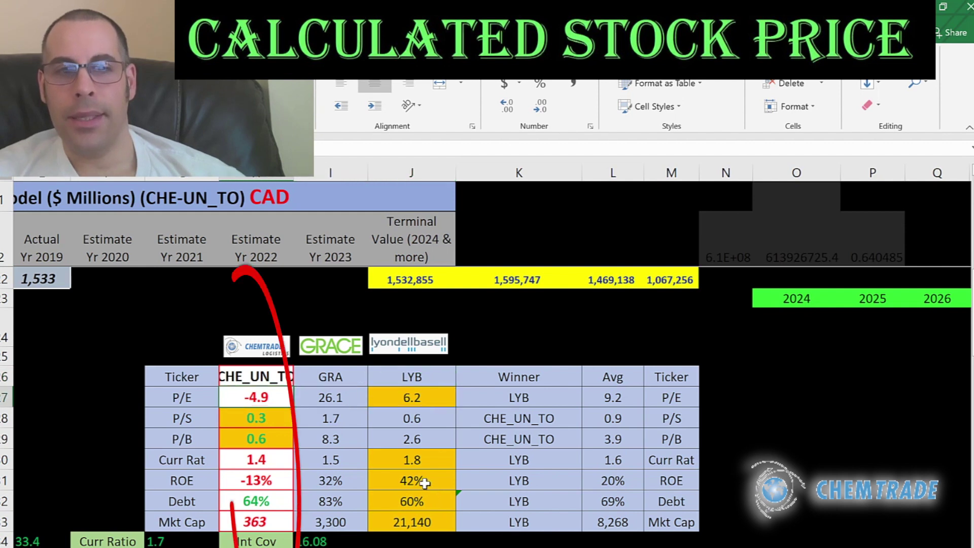
key(Down)
key(Down)
key(Down)
key(Down)
key(Down)
key(Up)
key(Up)
key(Up)
key(Up)
key(Down)
key(Down)
key(Down)
key(Down)
key(Down)
key(Down)
key(Up)
key(Up)
key(Up)
key(Up)
key(Up)
key(Up)
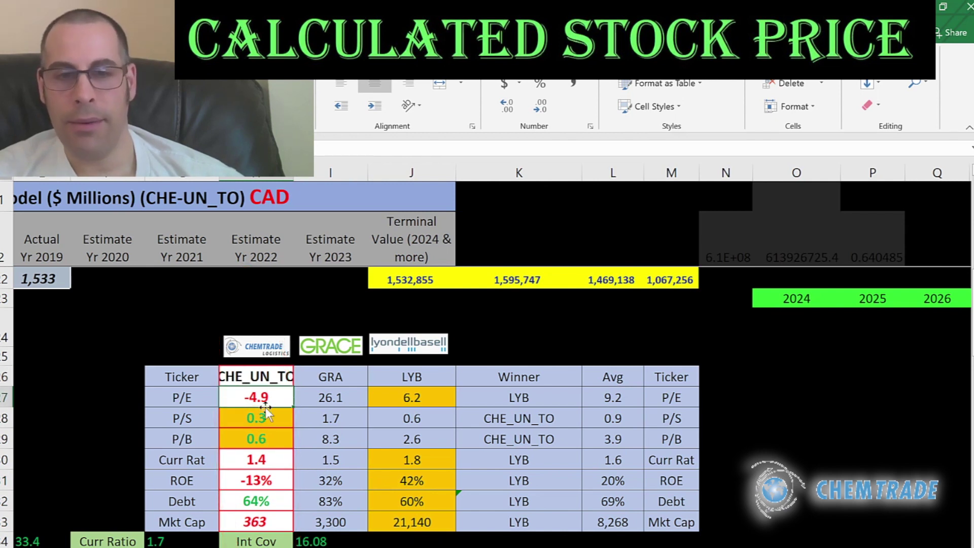
click(408, 399)
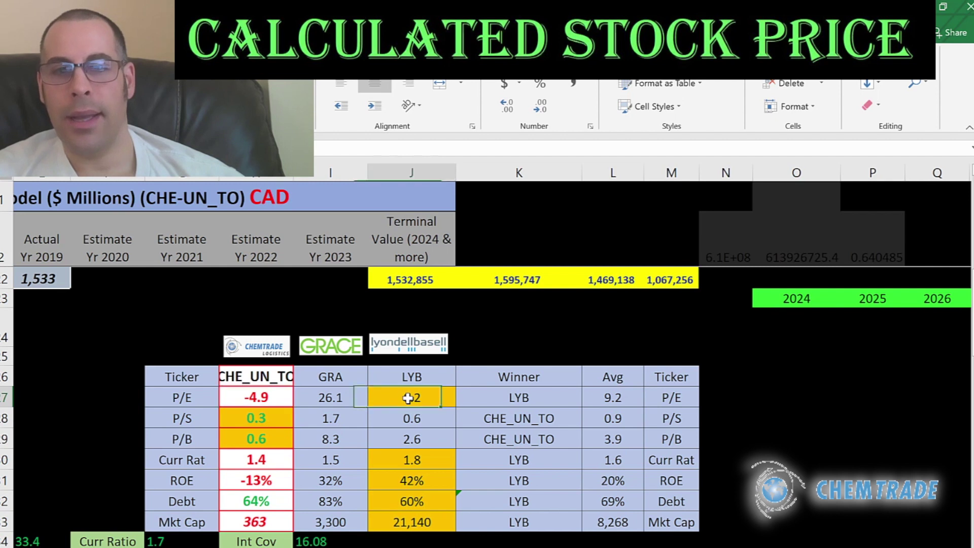
key(Down)
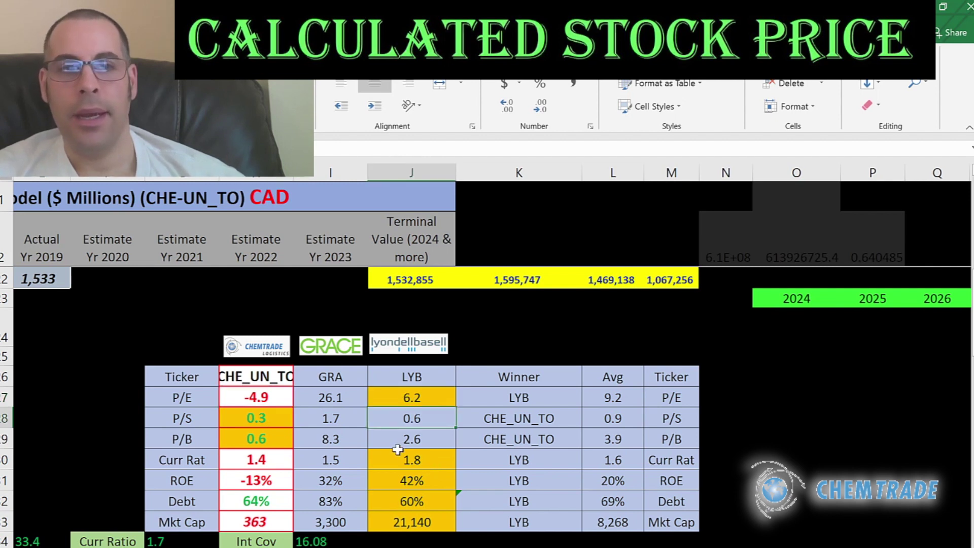
key(Left)
key(Left)
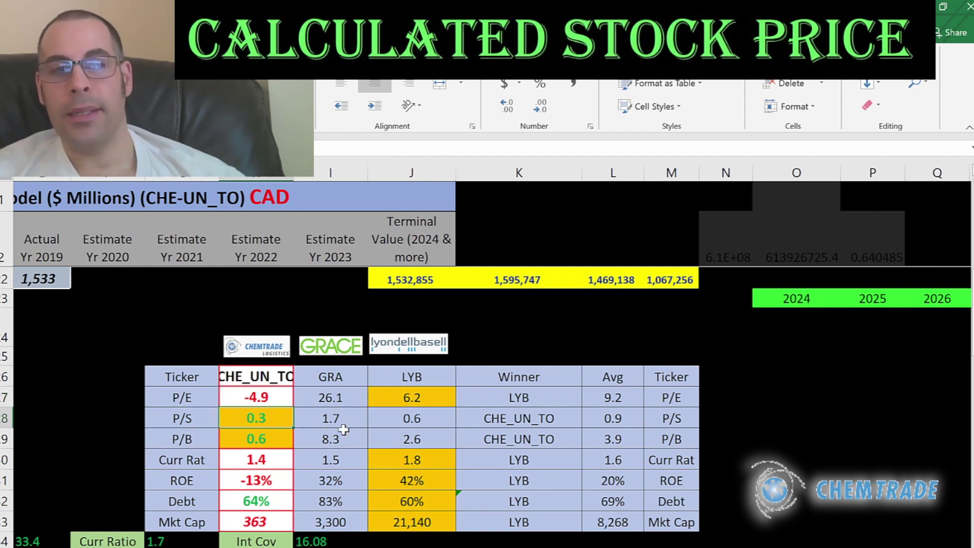
drag(248, 416, 256, 436)
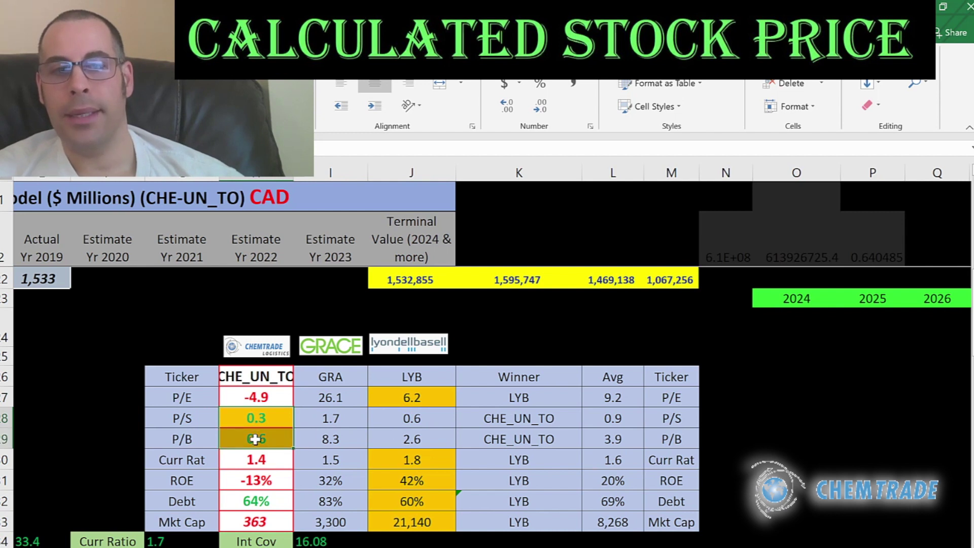
click(259, 462)
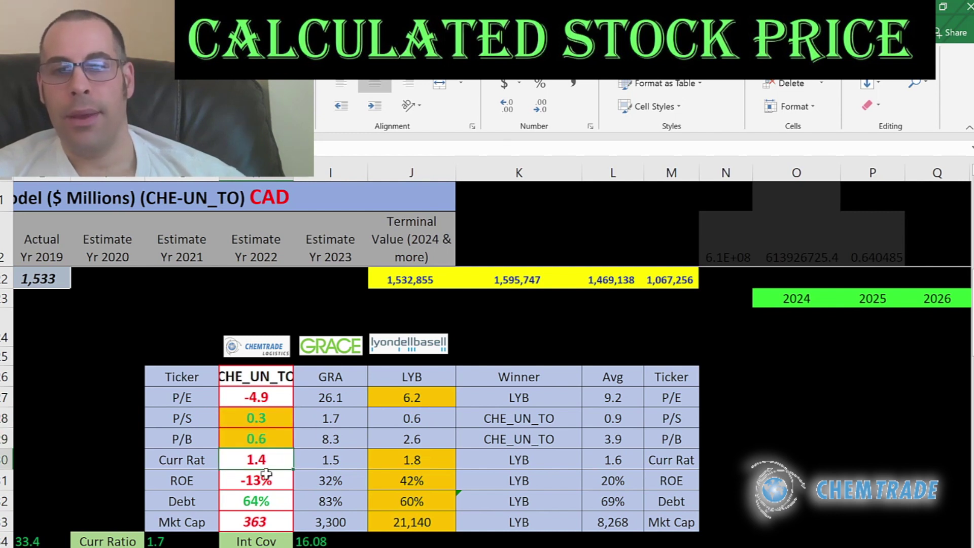
key(Down)
key(Down)
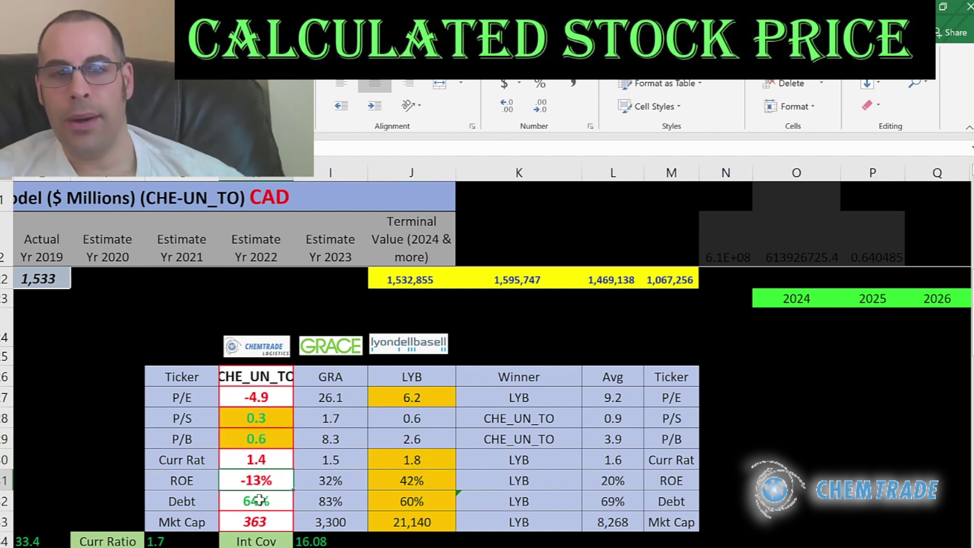
click(331, 501)
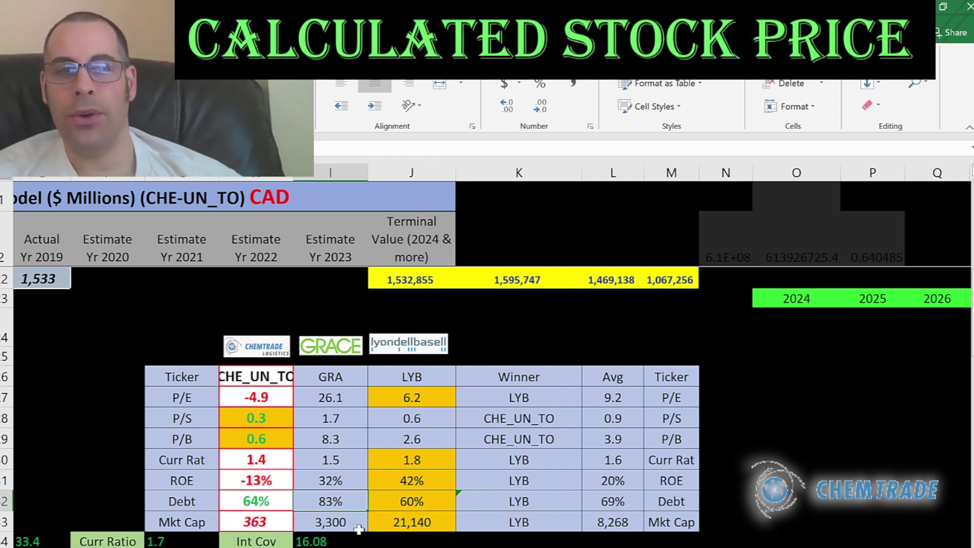
key(Left)
key(Down)
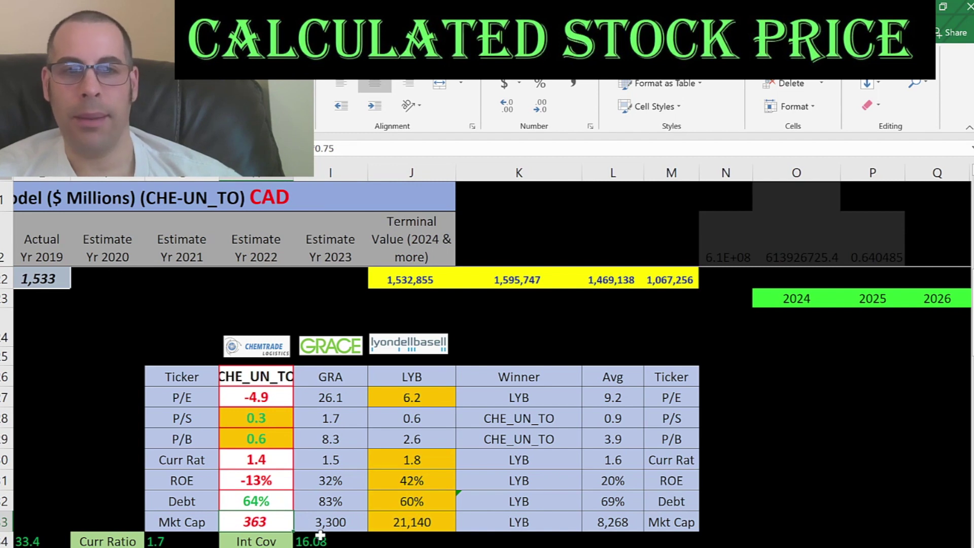
click(334, 516)
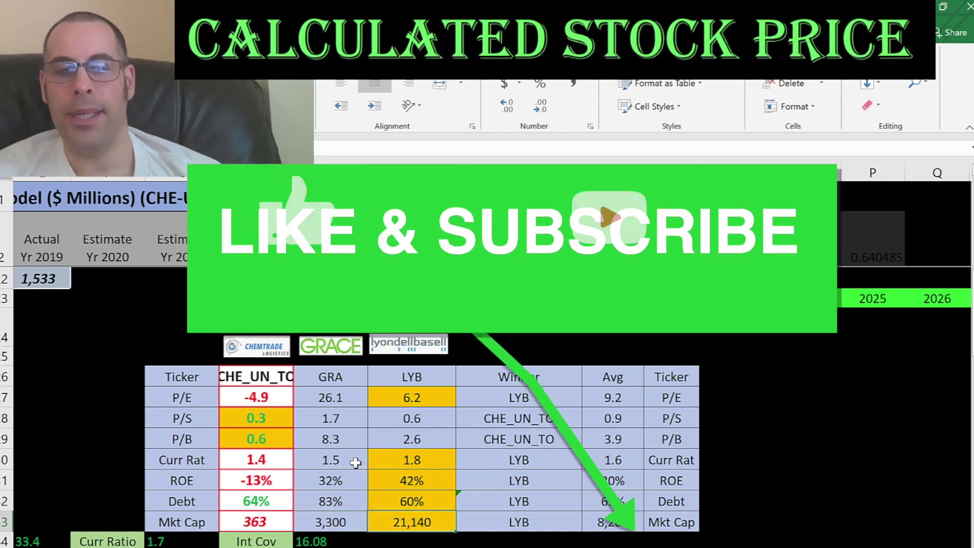